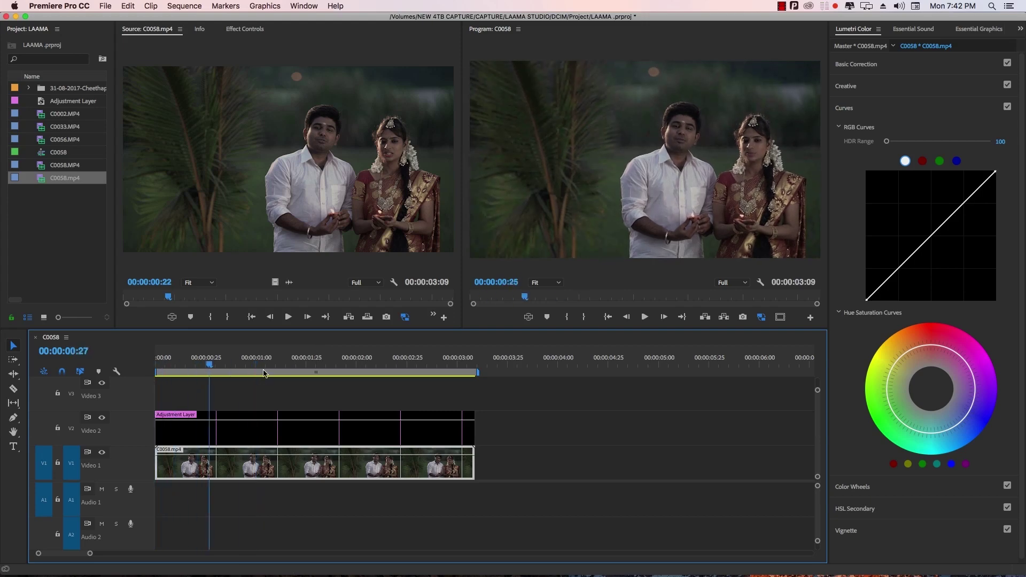
click(393, 365)
click(185, 365)
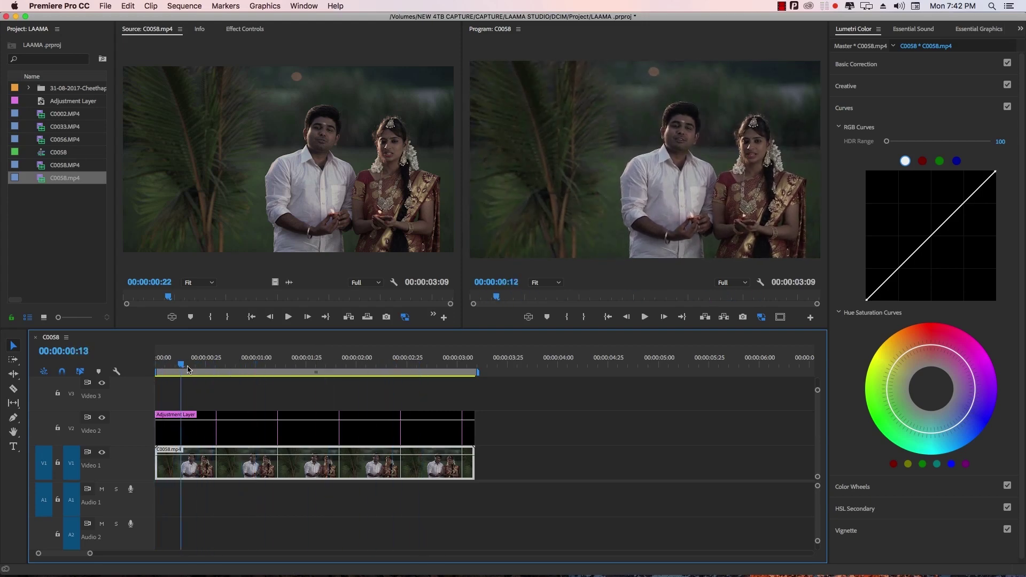
click(284, 365)
mouse_move(337, 368)
mouse_down()
mouse_move(232, 367)
mouse_move(316, 367)
mouse_up()
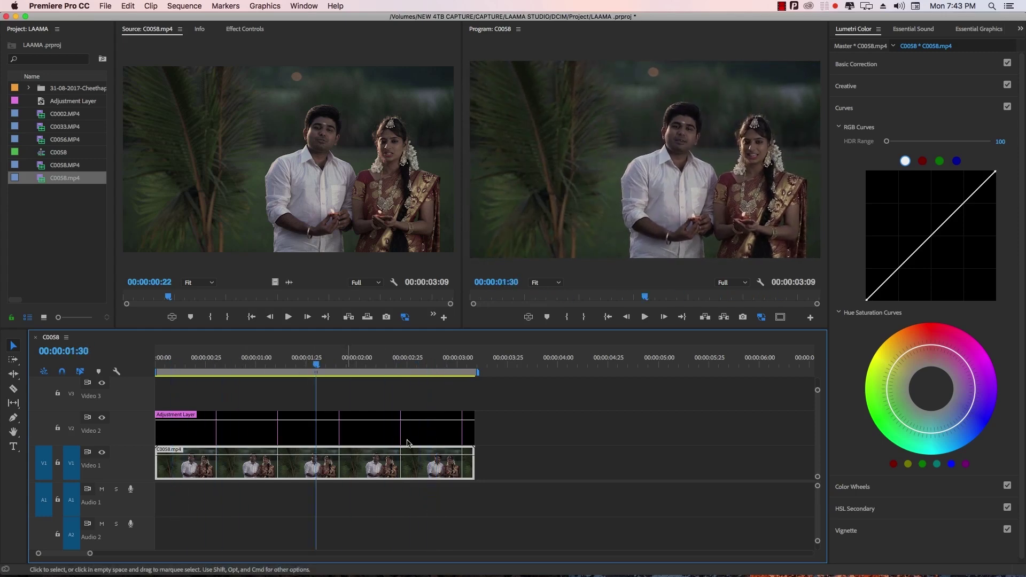
click(1021, 30)
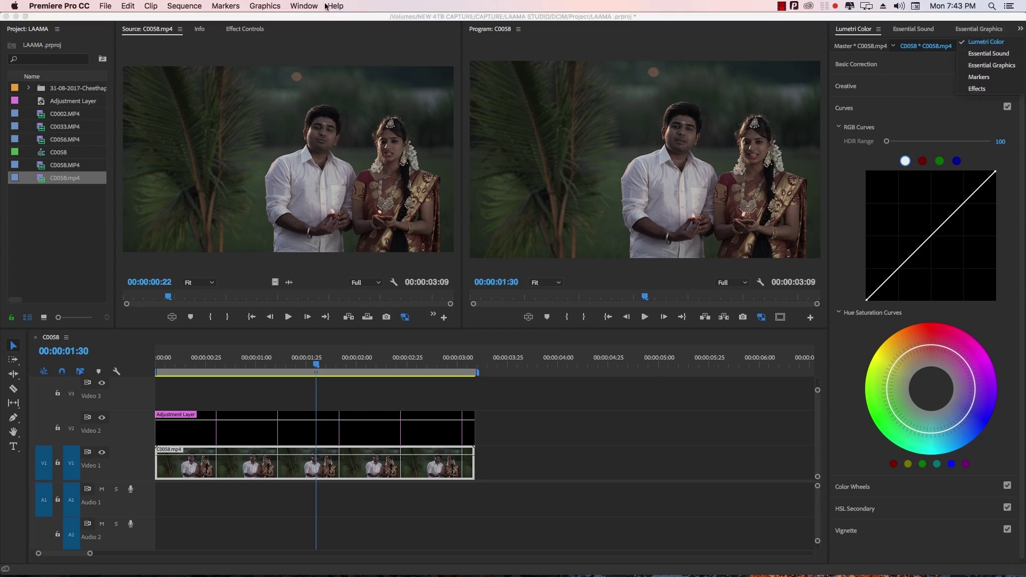
click(306, 6)
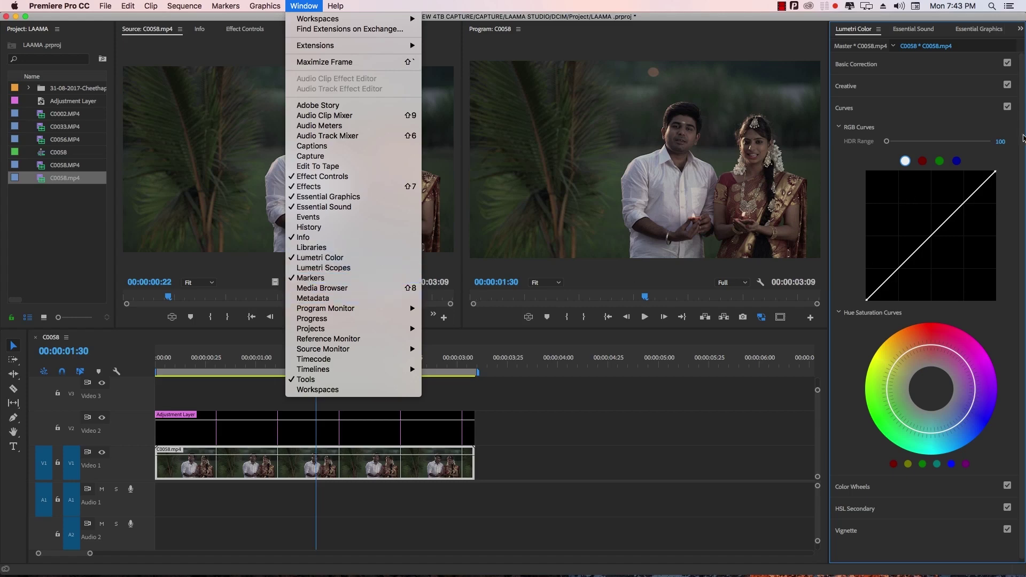
Expand Basic Correction and try the ARRI_Universal_DCI input LUT, then undo it
click(874, 68)
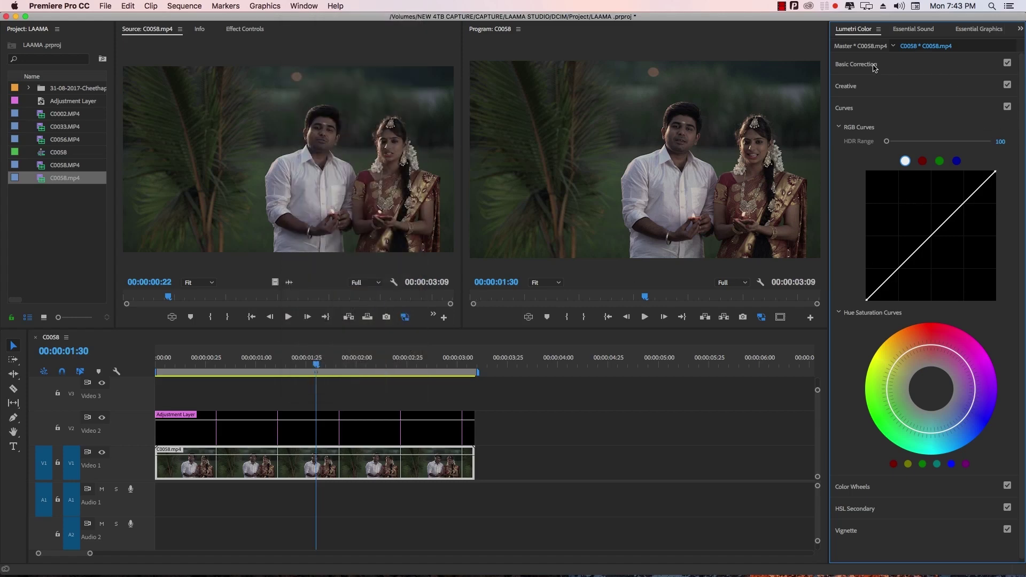
click(855, 64)
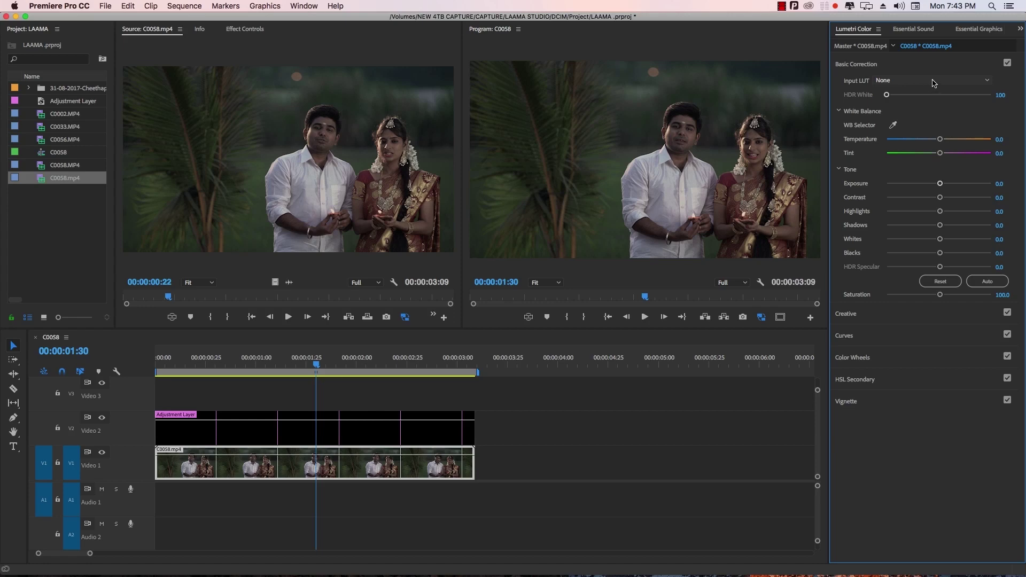
click(933, 83)
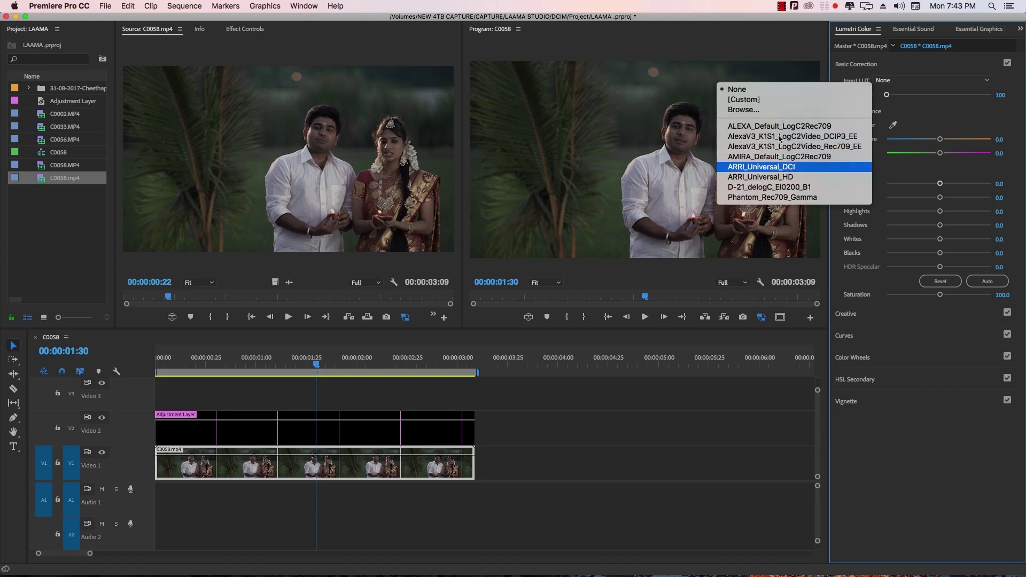
click(775, 172)
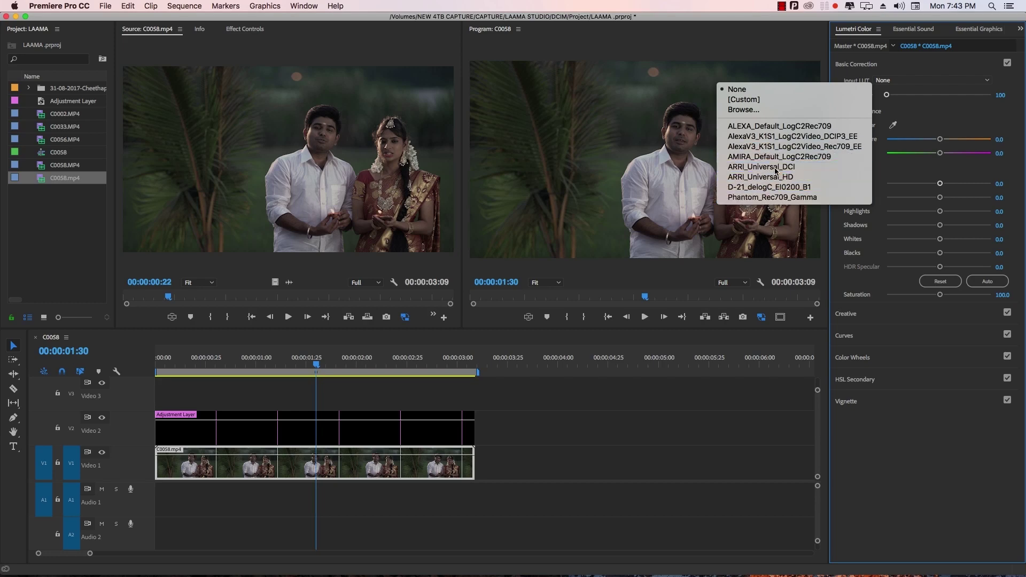
key(super+z)
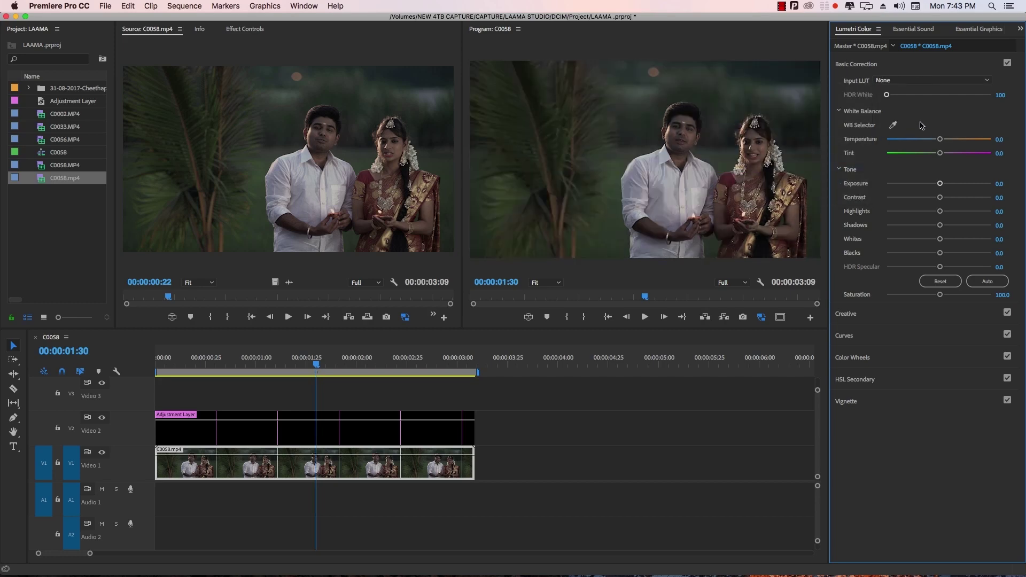
Try the D-21_delogC_EI0200_B1 and AlexaV3_K1S1_LogC2Video_Rec709_EE LUTs, undoing each to leave None
click(954, 82)
click(768, 190)
key(super+z)
click(933, 81)
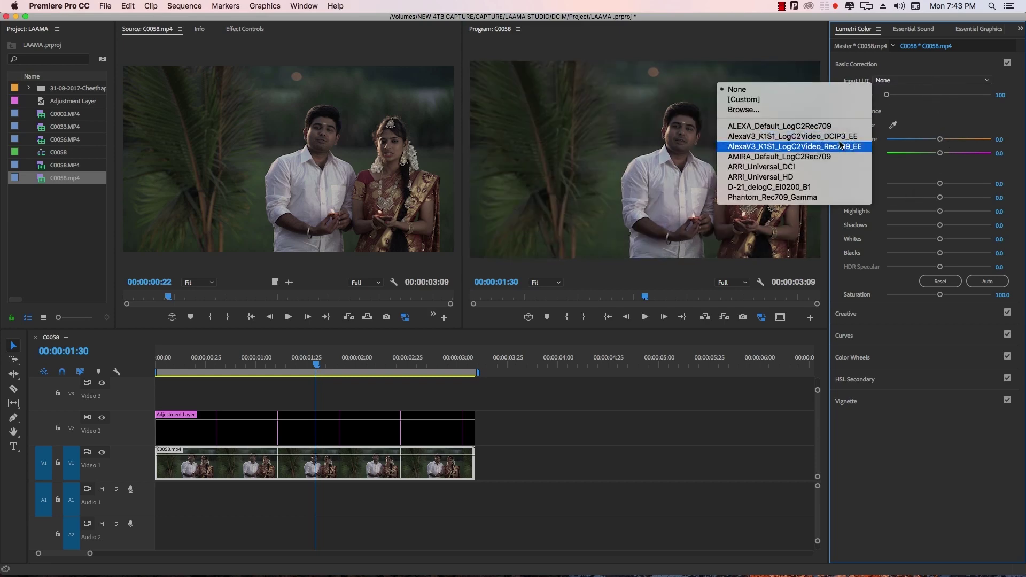
click(852, 145)
key(super+z)
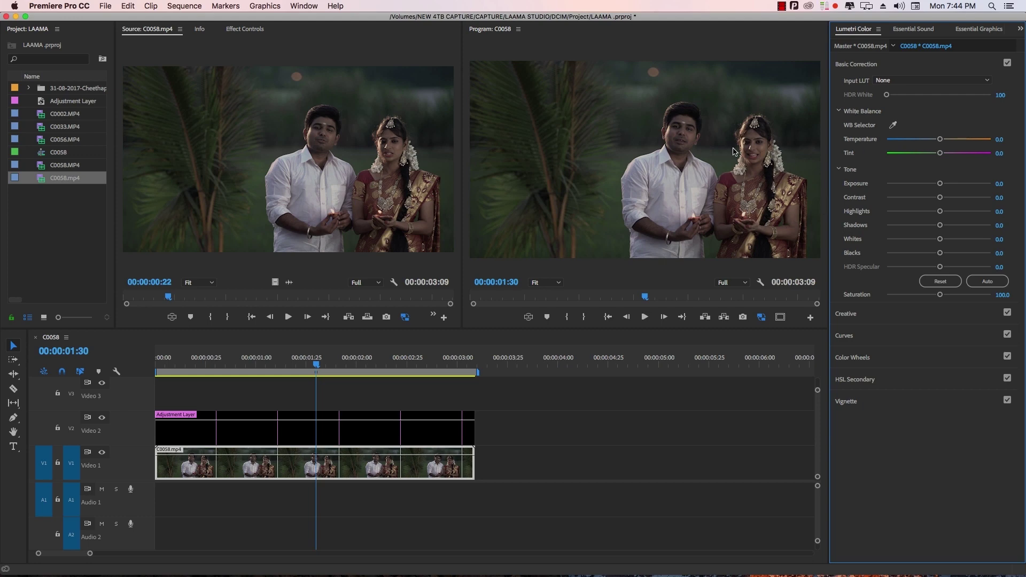
Sample white balance, then set Temperature -27.6, Exposure 1.8, Contrast 19.4, Highlights -22.4, and adjust Blacks
click(891, 125)
click(777, 165)
drag(934, 138, 917, 141)
drag(941, 187, 959, 184)
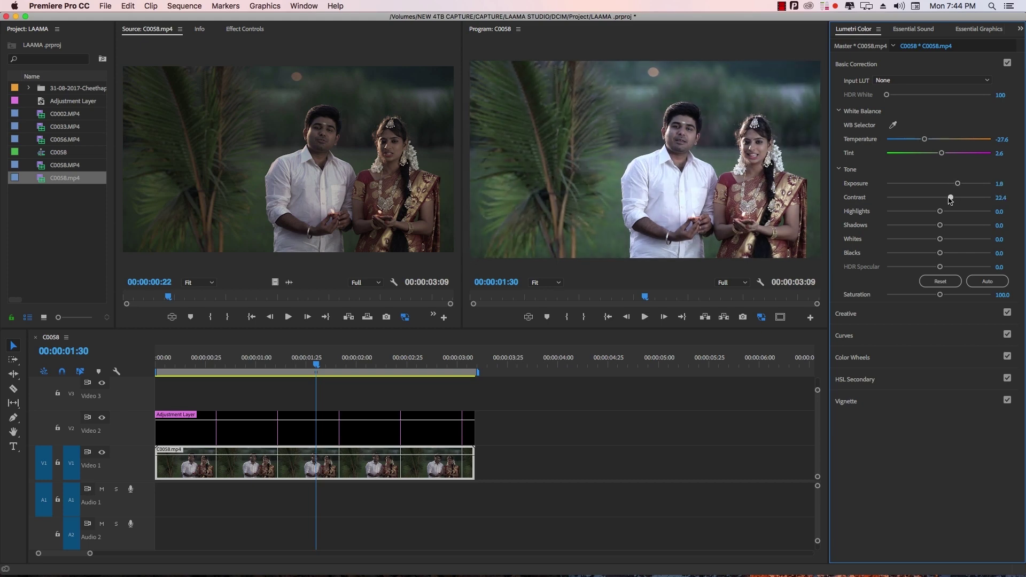
mouse_move(940, 198)
mouse_down()
mouse_move(949, 198)
mouse_move(945, 212)
mouse_up()
mouse_move(944, 211)
mouse_down()
mouse_move(976, 214)
mouse_move(923, 212)
mouse_move(937, 240)
mouse_up()
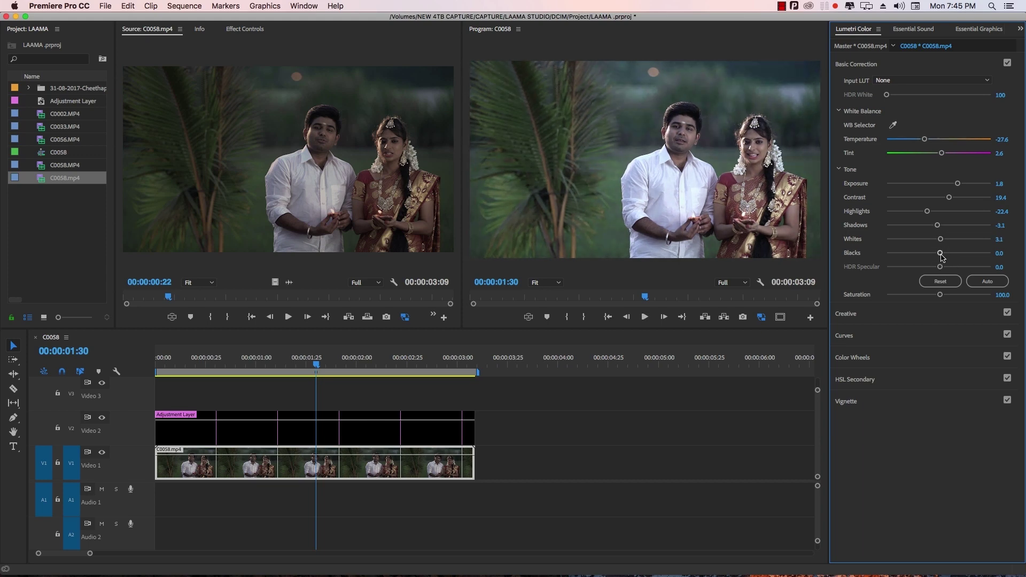
drag(940, 253, 936, 255)
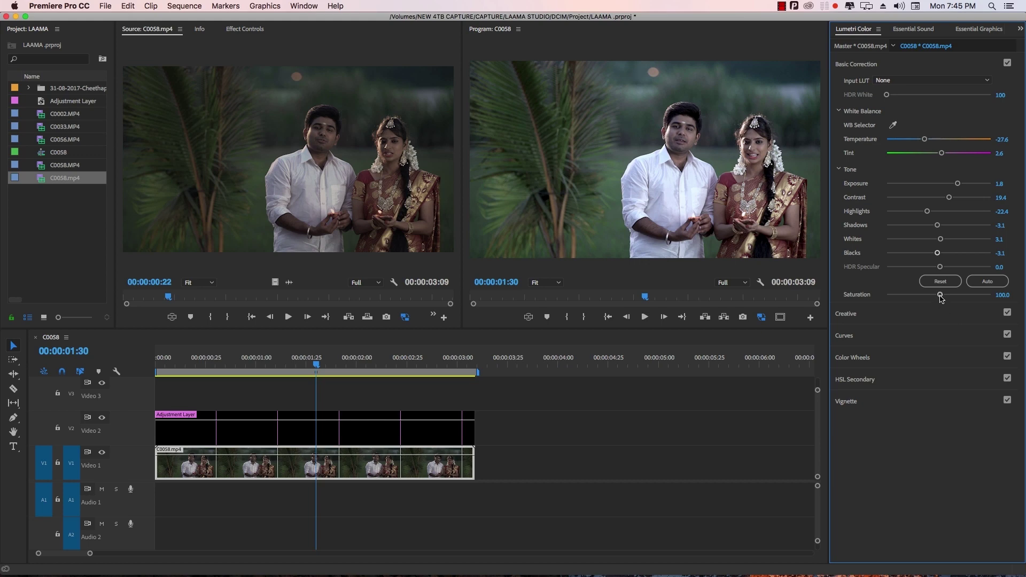
Raise Saturation to 132.7 after comparing against zero saturation
drag(942, 298, 1023, 297)
drag(1013, 300, 772, 297)
drag(886, 294, 1023, 302)
drag(991, 295, 954, 298)
Expand Creative, browse the Look list and apply IWLTBAP Arapaho - Standard
click(858, 315)
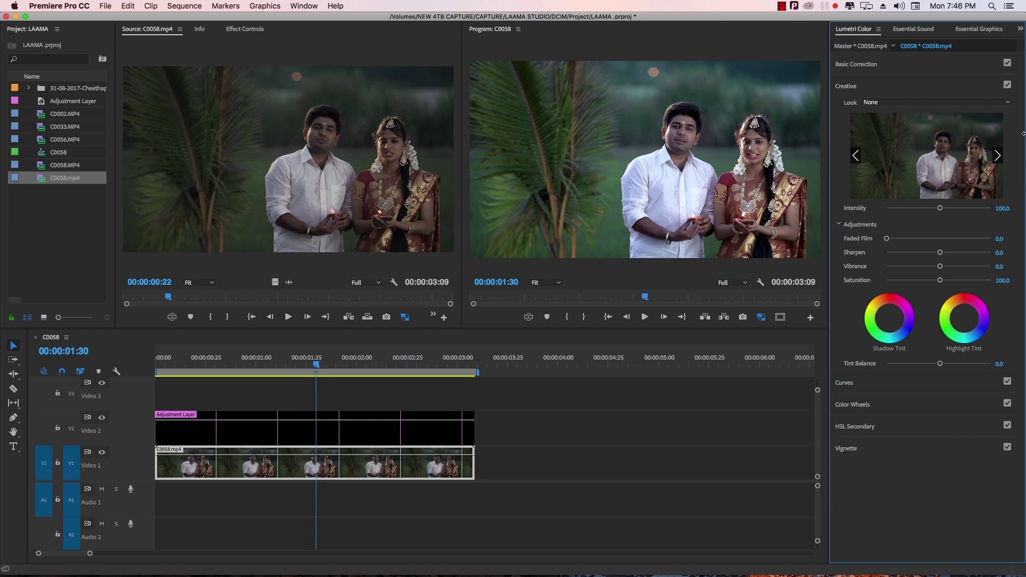
click(1008, 102)
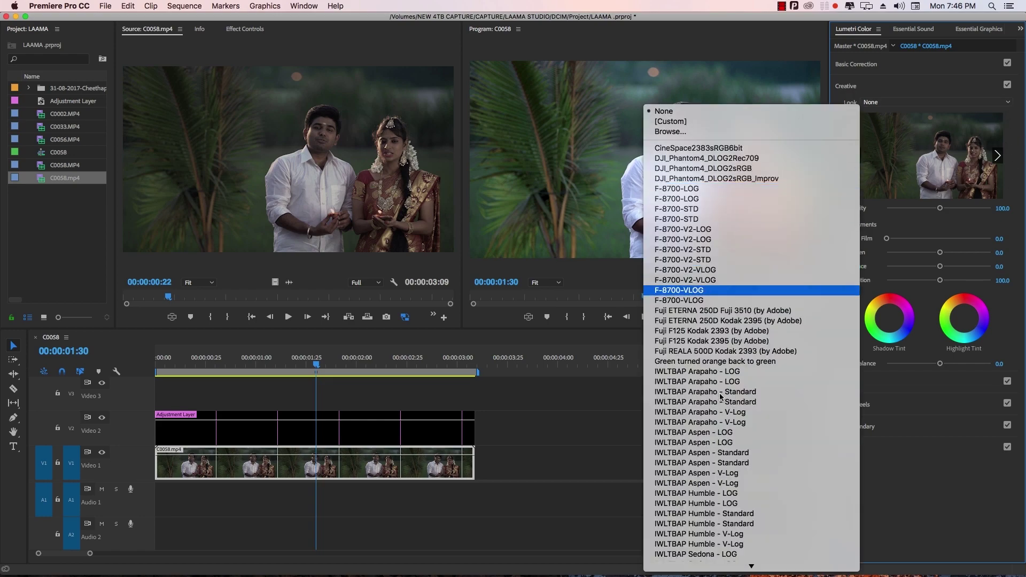
scroll(718, 431, down, 5)
scroll(719, 431, down, 10)
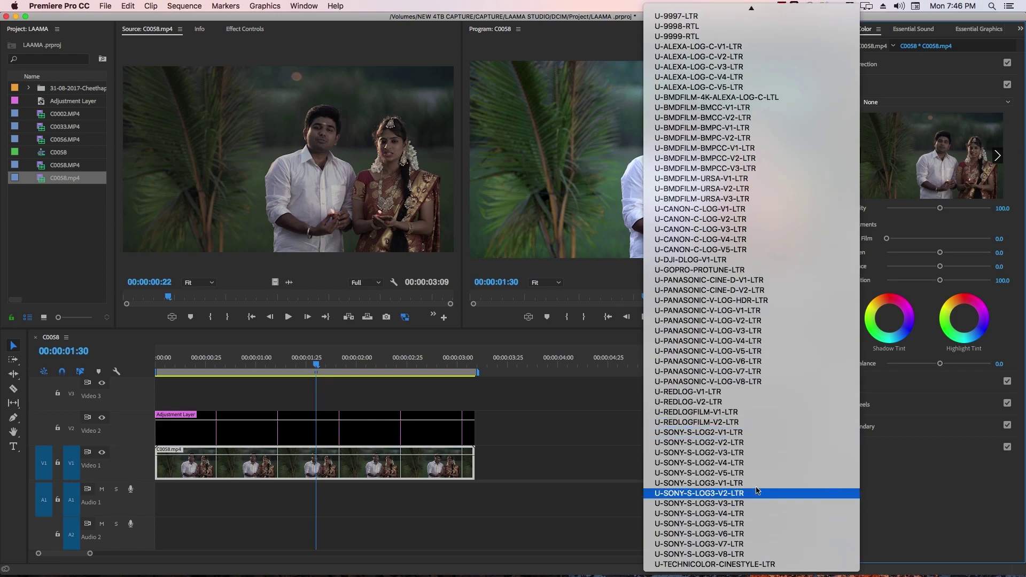
scroll(752, 475, up, 8)
scroll(752, 475, up, 10)
scroll(748, 454, up, 15)
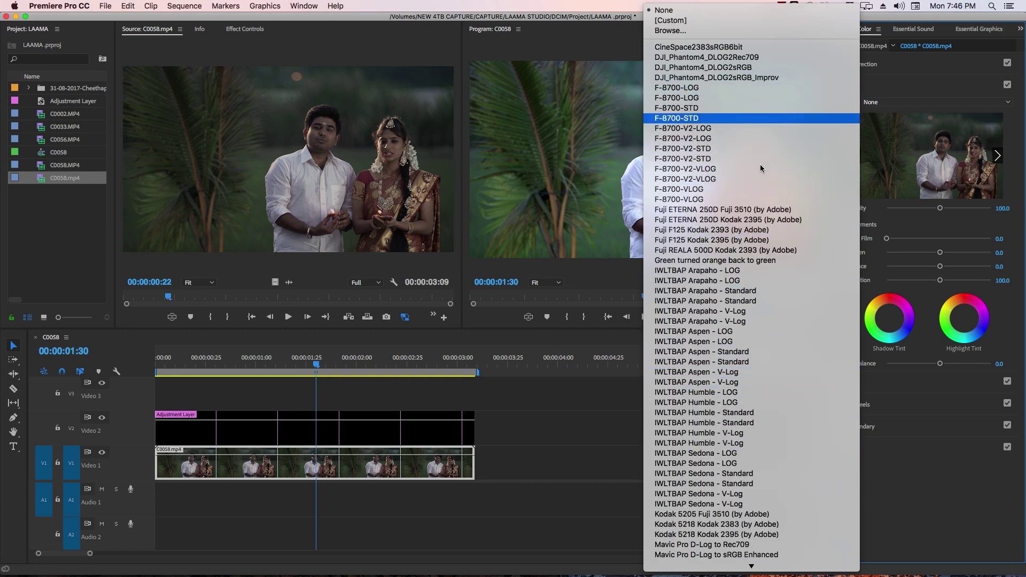
scroll(761, 457, down, 2)
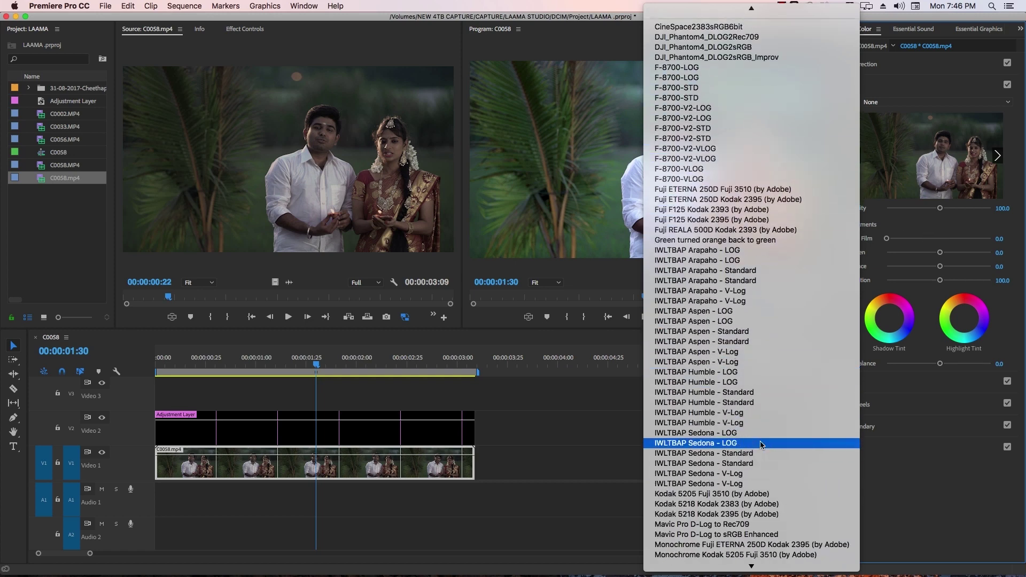
scroll(753, 379, up, 1)
click(723, 284)
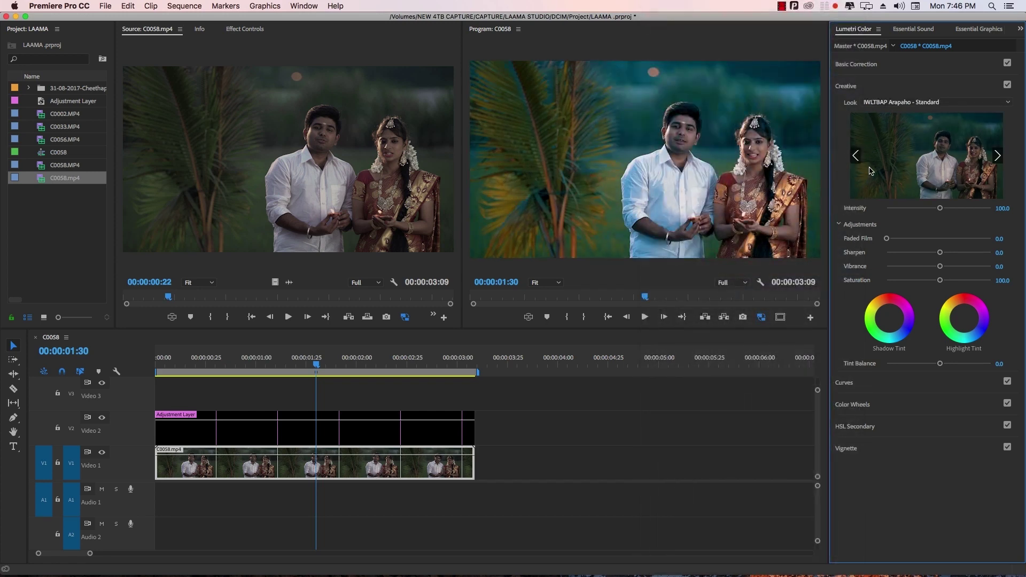
Step through presets to IWLTBAP Aspen - Standard and set its Intensity to 93.9
click(997, 155)
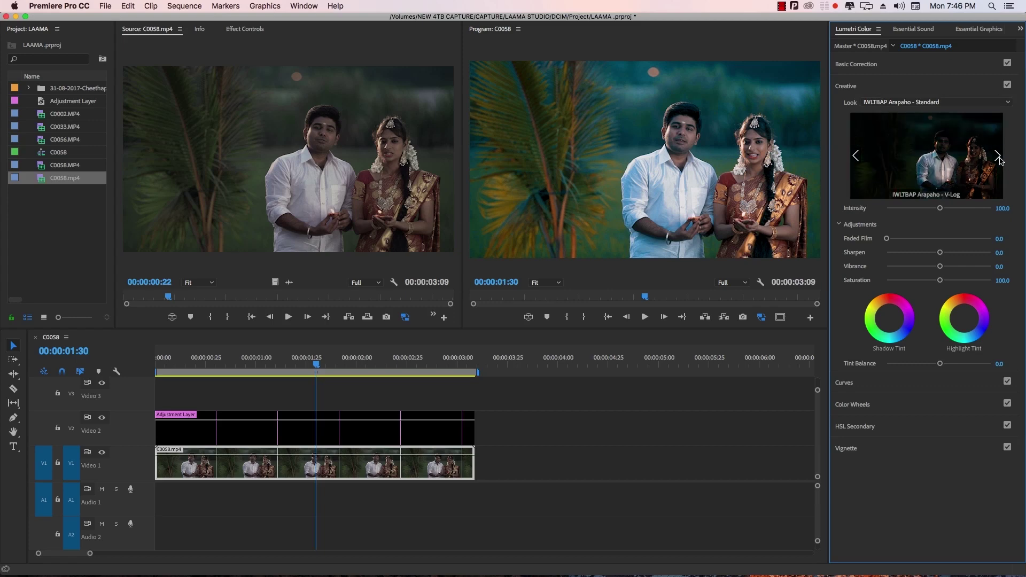
click(998, 155)
click(997, 165)
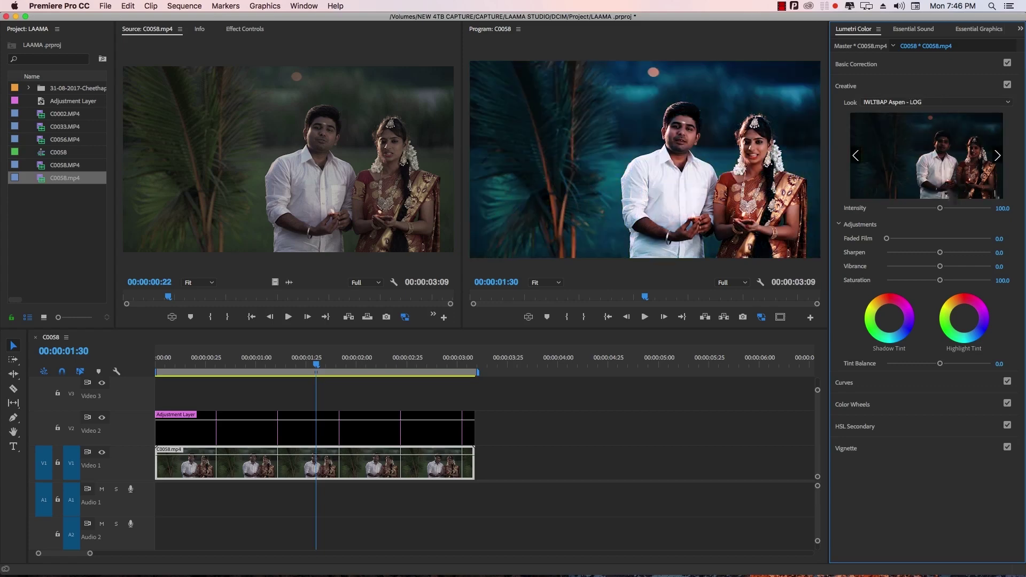
click(997, 156)
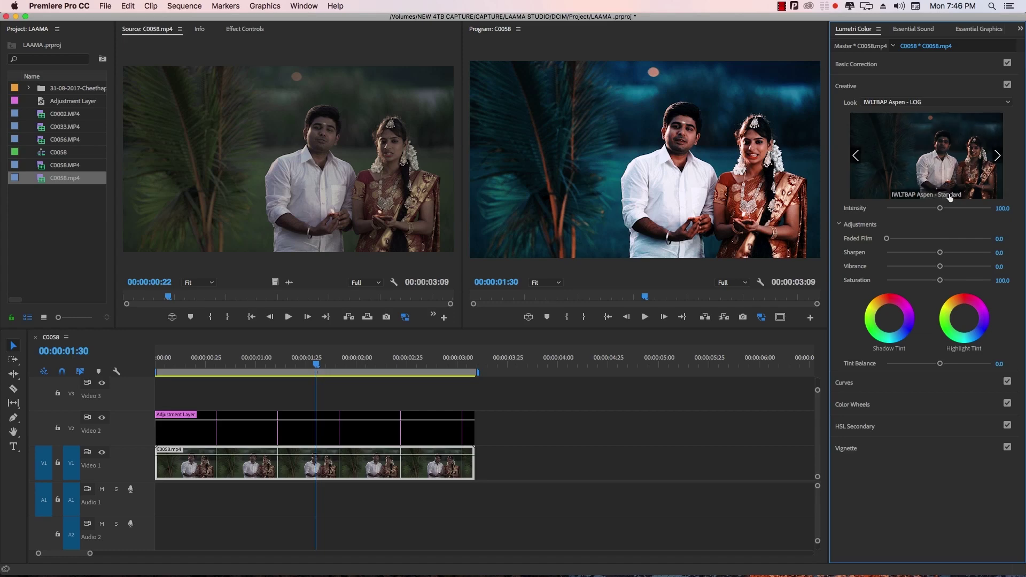
click(949, 197)
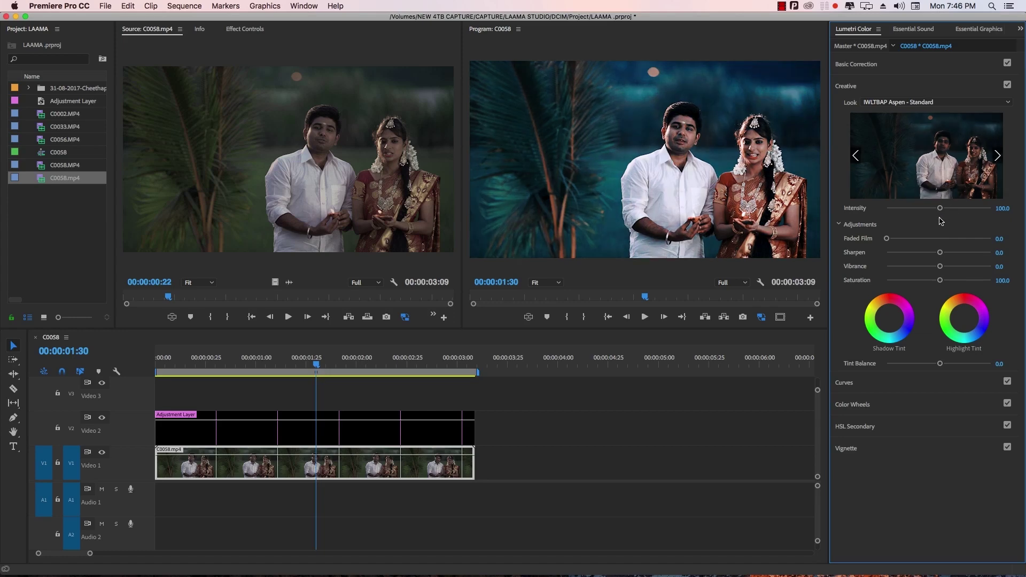
mouse_move(939, 208)
mouse_down()
mouse_move(902, 209)
mouse_move(1011, 207)
mouse_up()
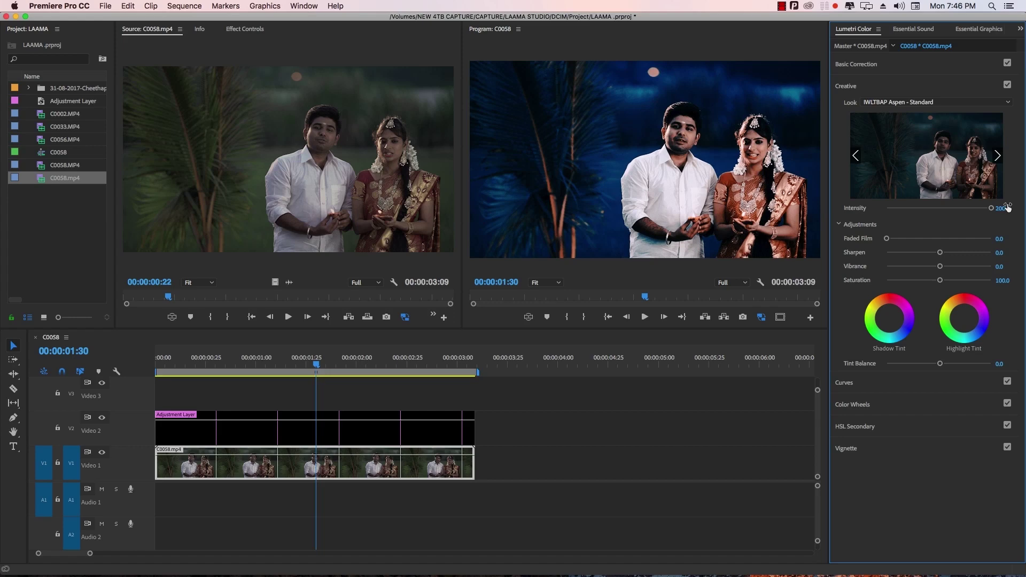
mouse_move(994, 212)
mouse_down()
mouse_move(923, 210)
mouse_move(936, 208)
mouse_up()
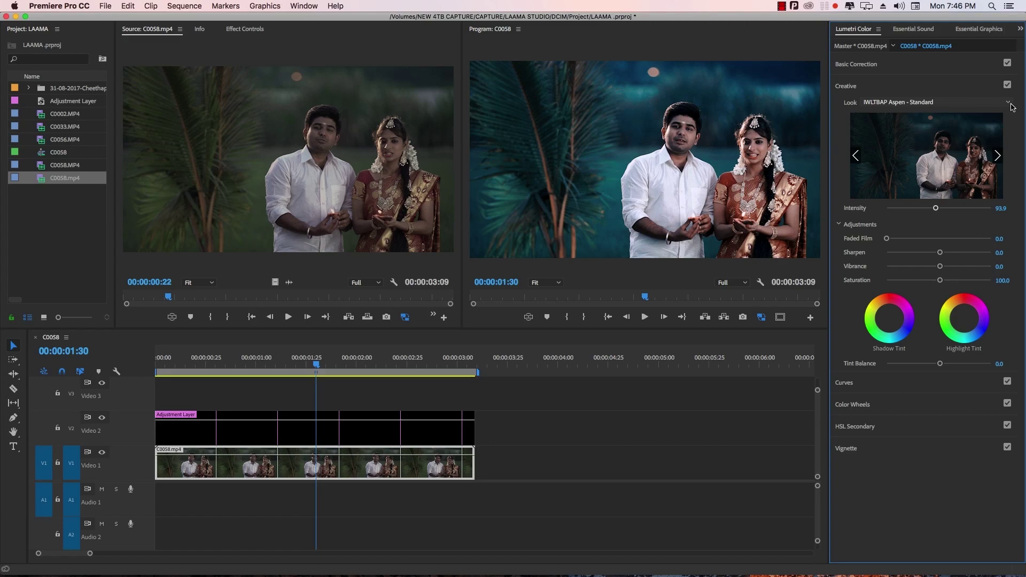
Set the Look to None, Faded Film to about 92.9 and Sharpen to -9.2, then expand Curves
click(1001, 104)
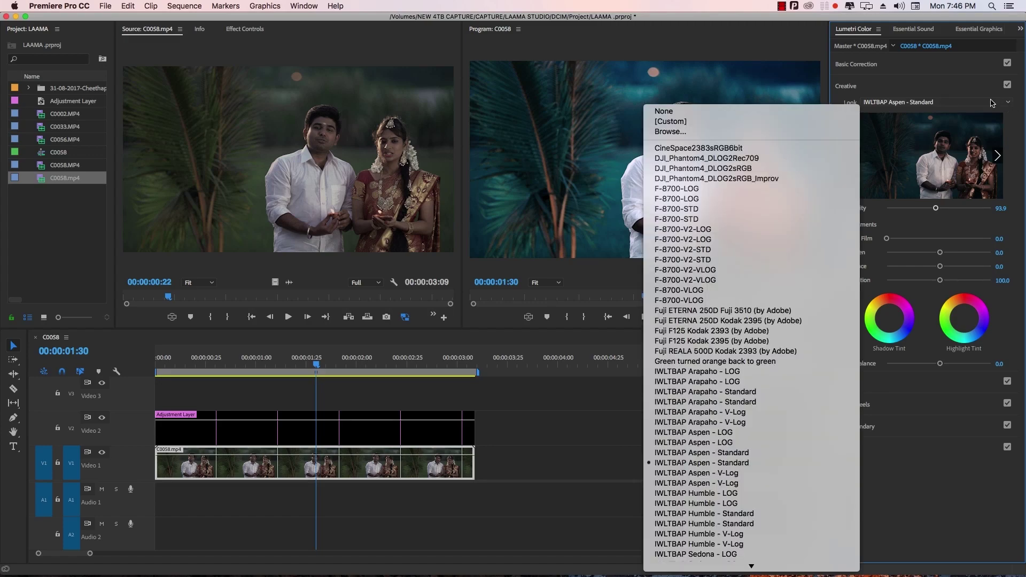
click(694, 112)
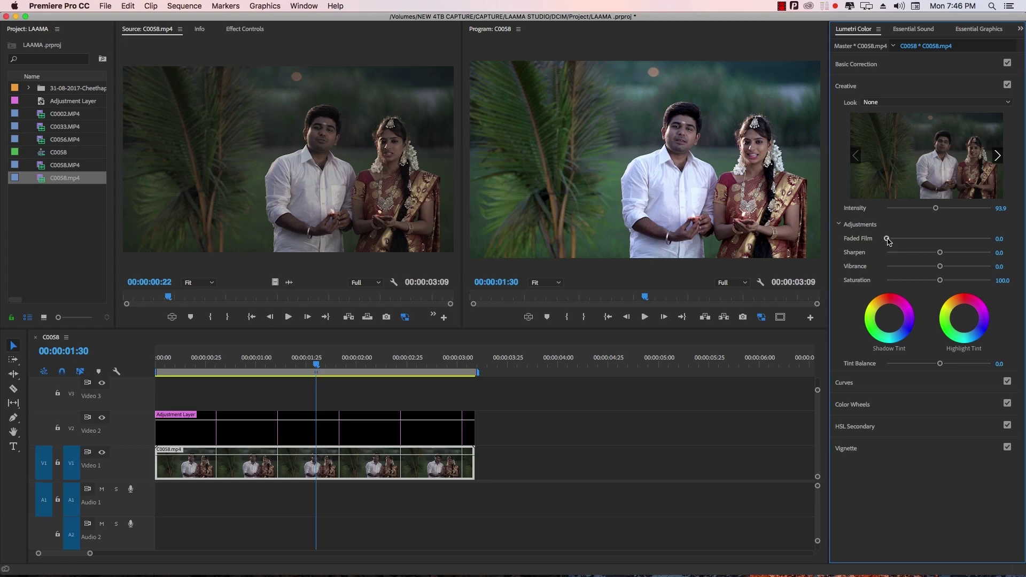
mouse_move(891, 241)
mouse_down()
mouse_move(1016, 238)
mouse_move(849, 246)
mouse_up()
drag(944, 255, 947, 256)
click(849, 383)
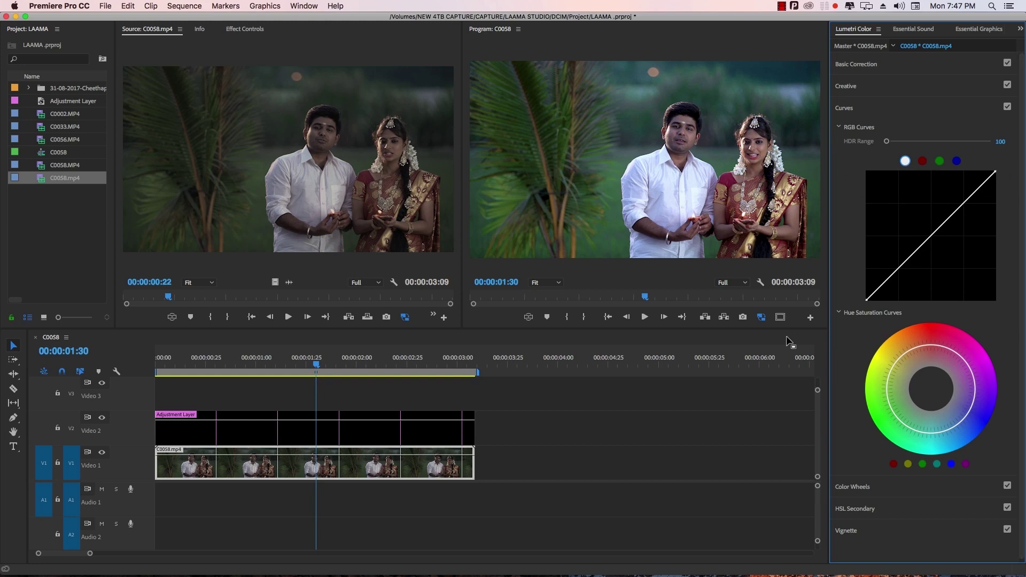
Add two points to the master RGB curve, forming a contrast S-curve
click(886, 279)
drag(887, 279, 893, 279)
click(964, 206)
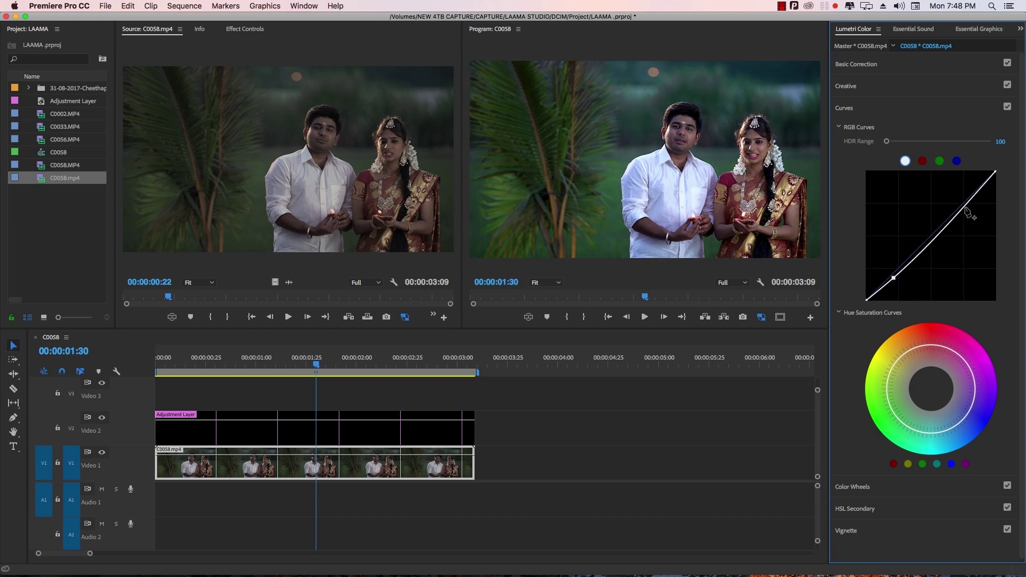
drag(963, 207, 958, 204)
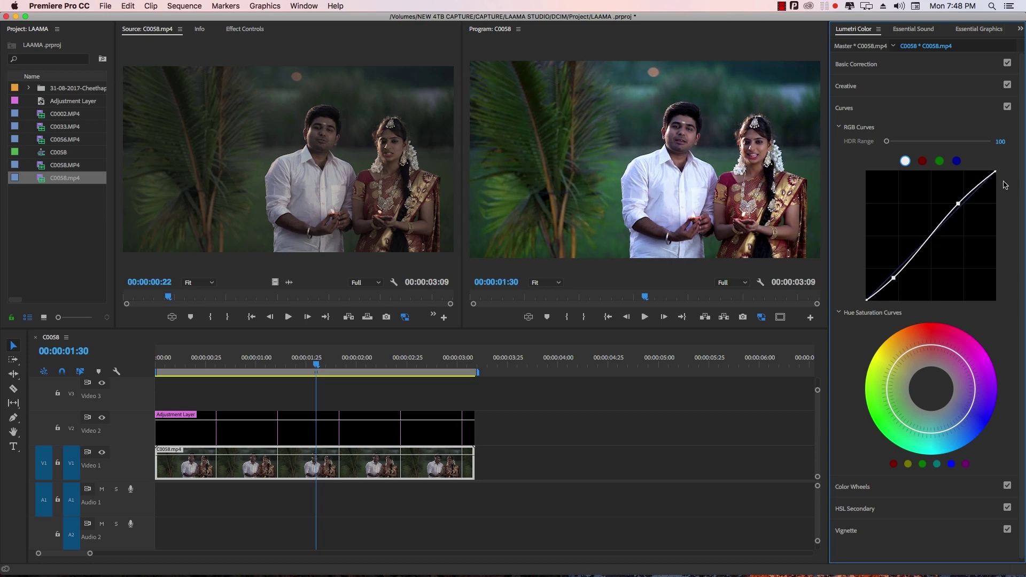
Lift the green and red channel curves slightly above the diagonal
click(939, 161)
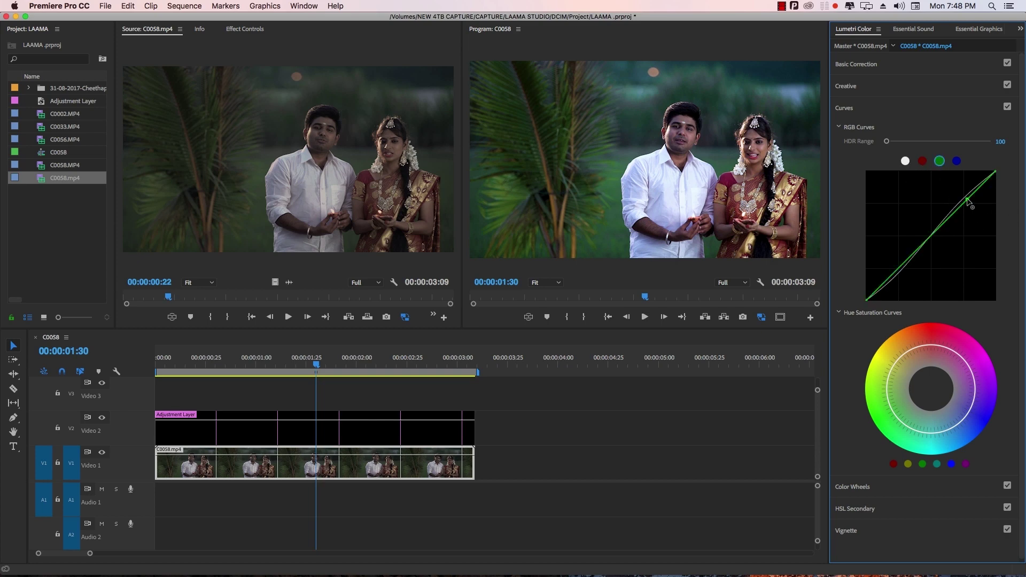
drag(967, 201, 965, 198)
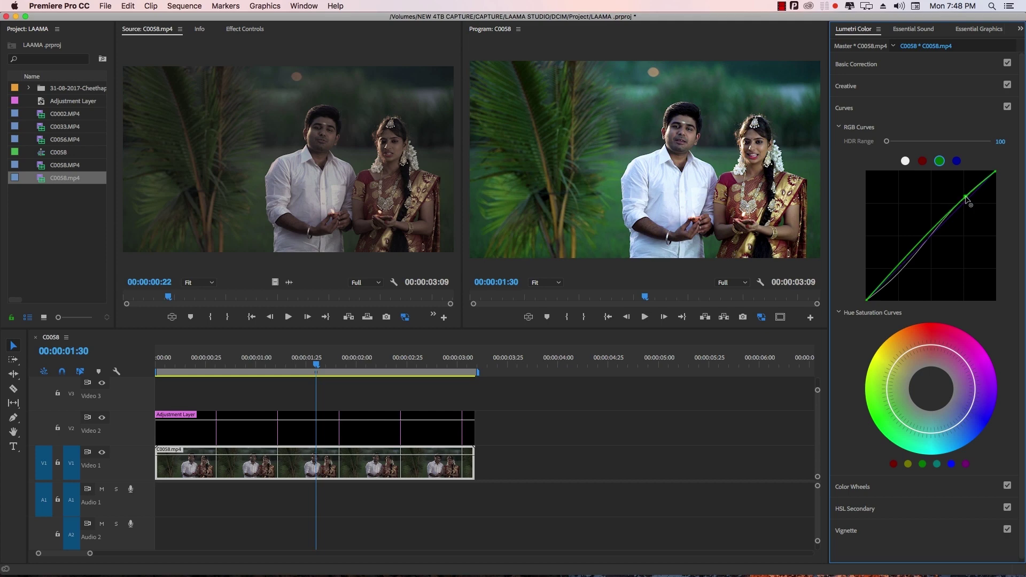
drag(894, 280, 893, 275)
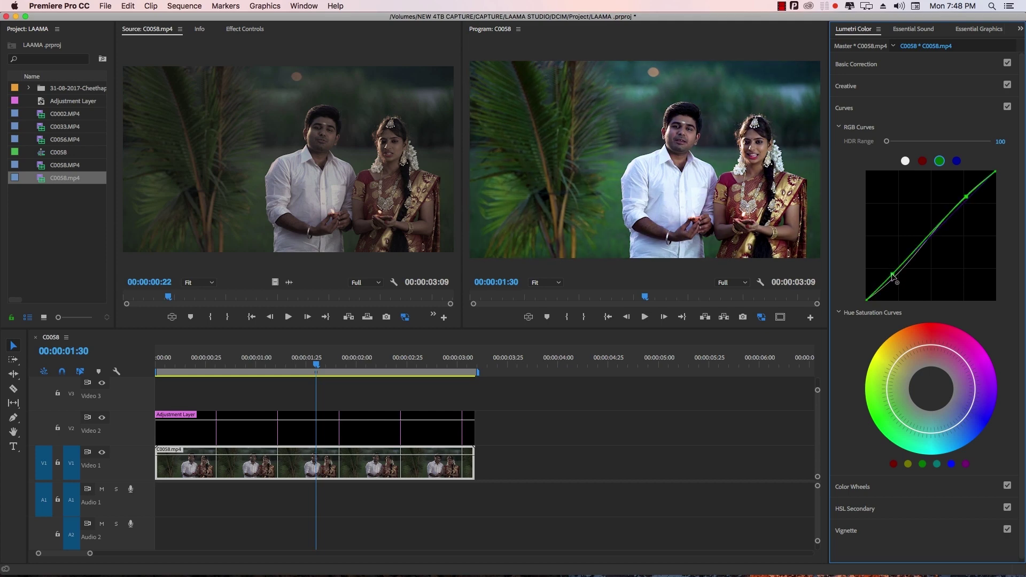
click(922, 161)
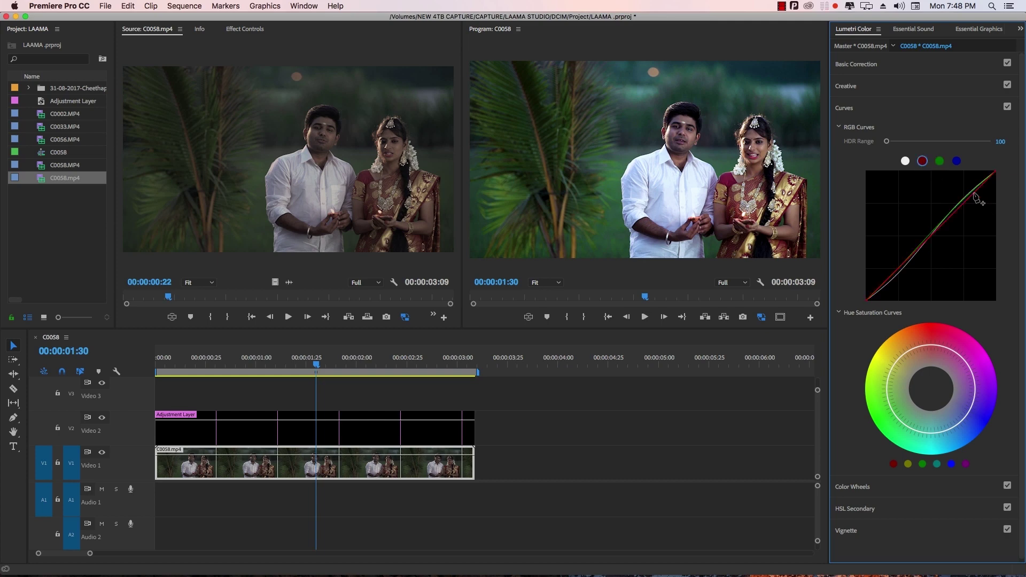
drag(972, 195, 969, 193)
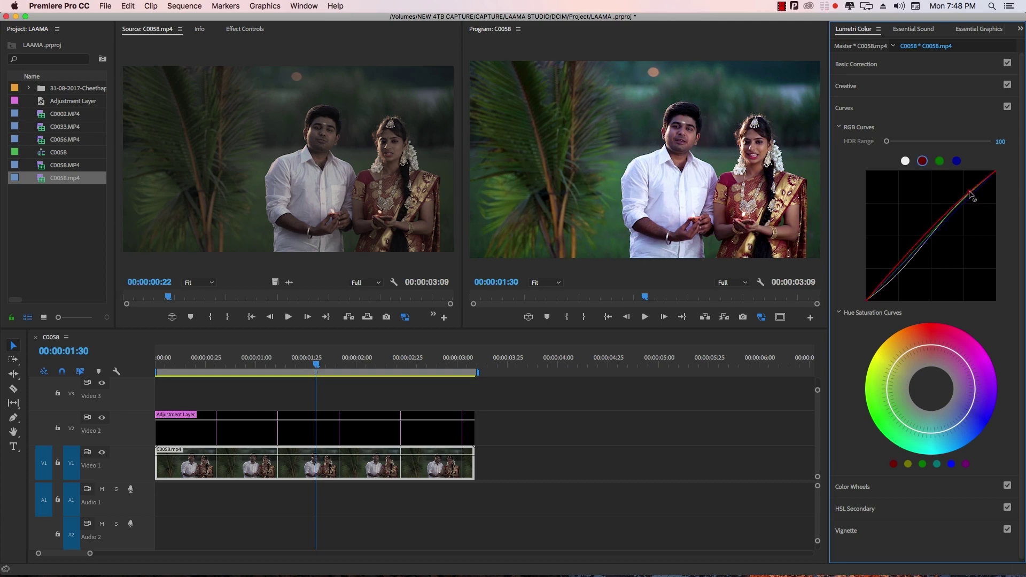
drag(894, 267, 898, 269)
Preview a saturation push on the Hue Saturation ring, then pull a green-yellow point outward
scroll(994, 332, down, 1)
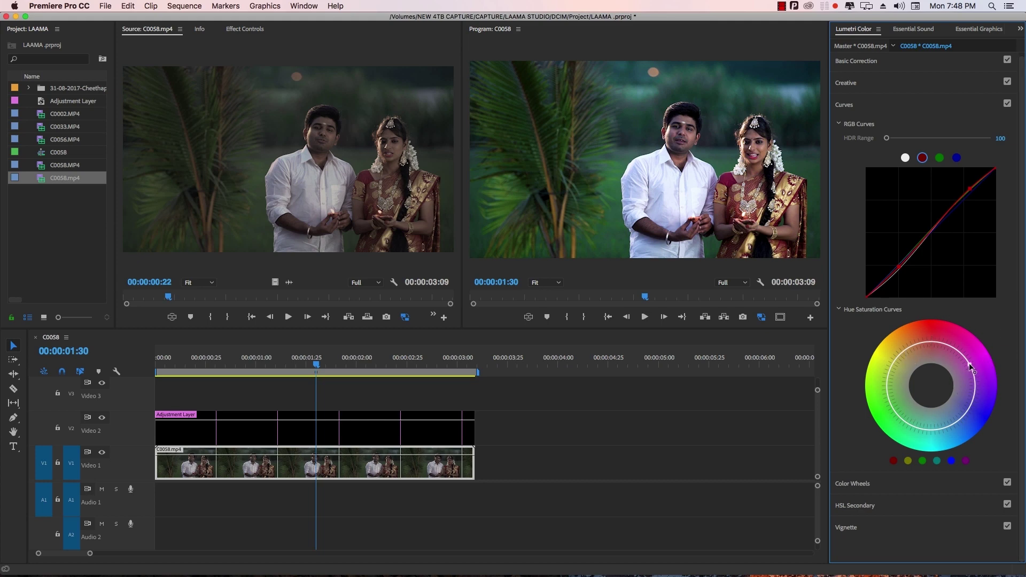
drag(969, 363, 993, 358)
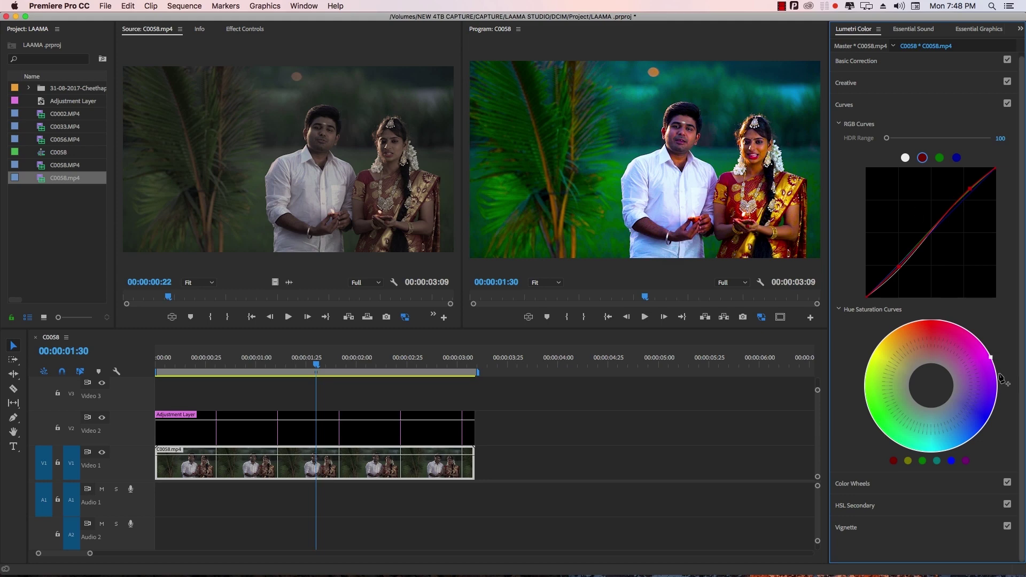
mouse_move(990, 357)
mouse_down()
mouse_move(965, 373)
mouse_move(987, 354)
mouse_up()
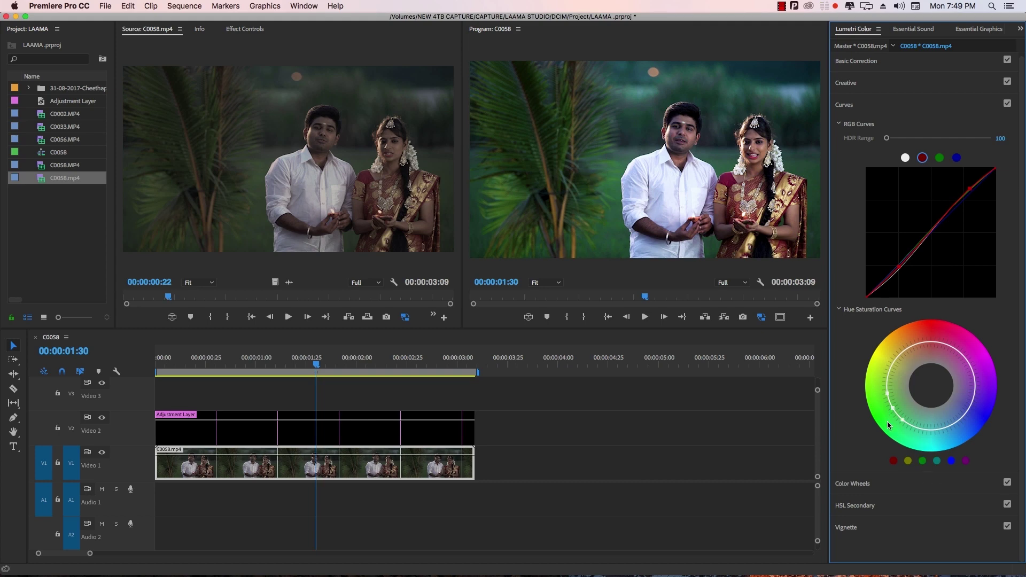
mouse_move(891, 406)
mouse_down()
mouse_move(862, 423)
mouse_move(918, 396)
mouse_move(874, 421)
mouse_up()
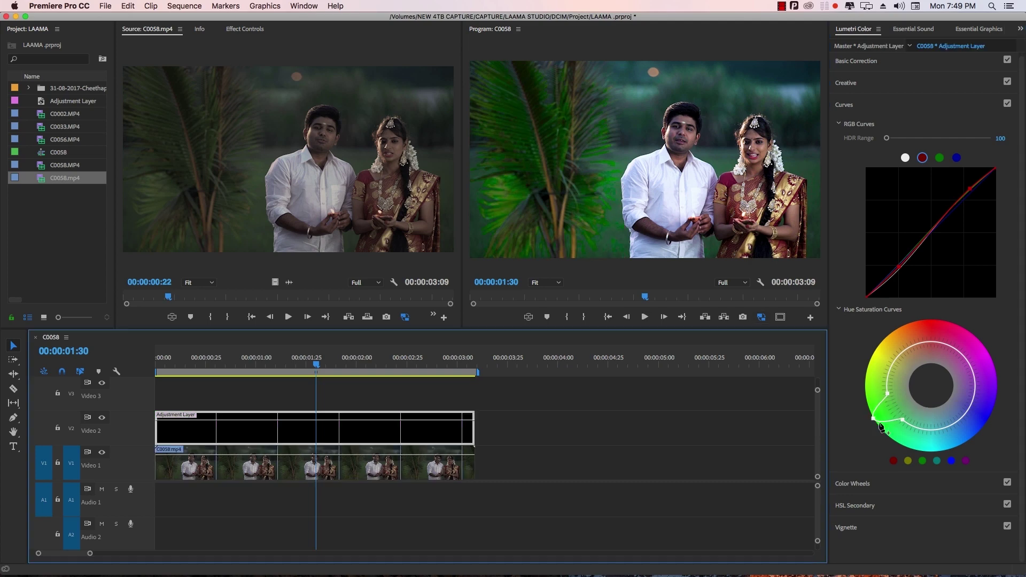
On the adjustment layer, pull green saturation in and push red hues out, then expand Color Wheels
key(super+Up)
drag(874, 419, 881, 417)
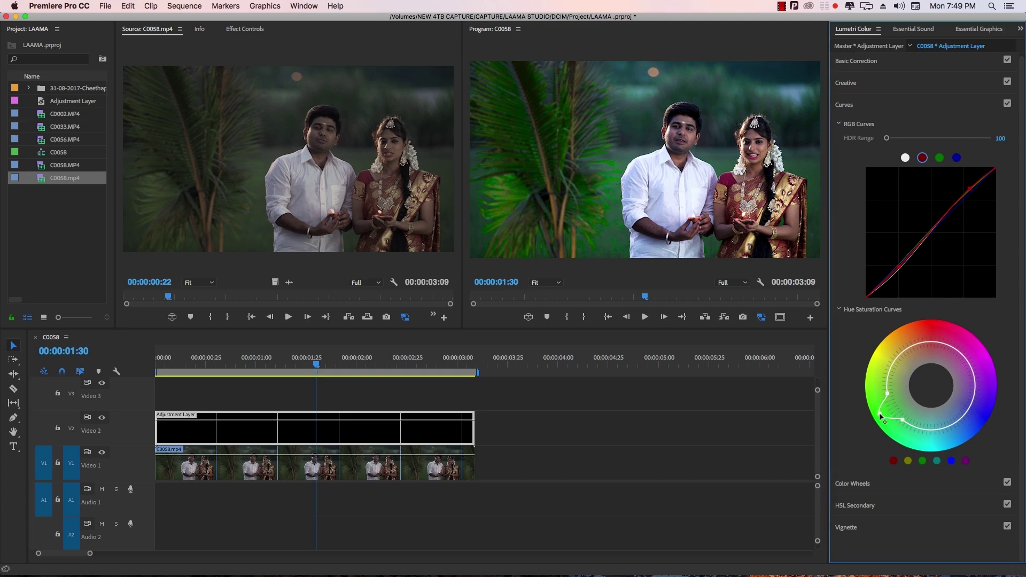
mouse_move(902, 419)
mouse_down()
mouse_move(893, 426)
mouse_move(904, 421)
mouse_up()
click(903, 421)
click(894, 461)
mouse_move(930, 342)
mouse_down()
mouse_move(933, 322)
mouse_move(937, 330)
mouse_up()
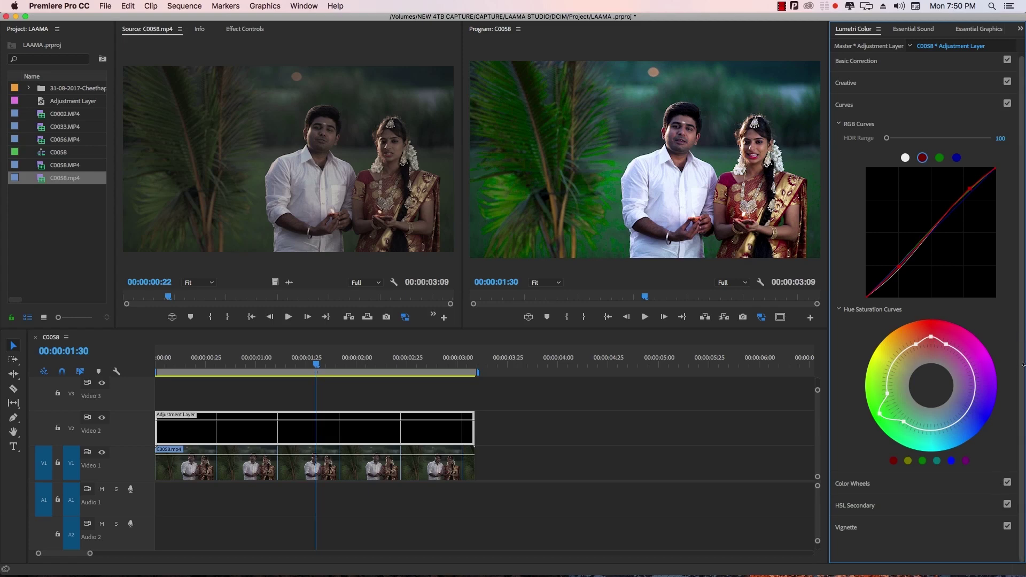
click(871, 485)
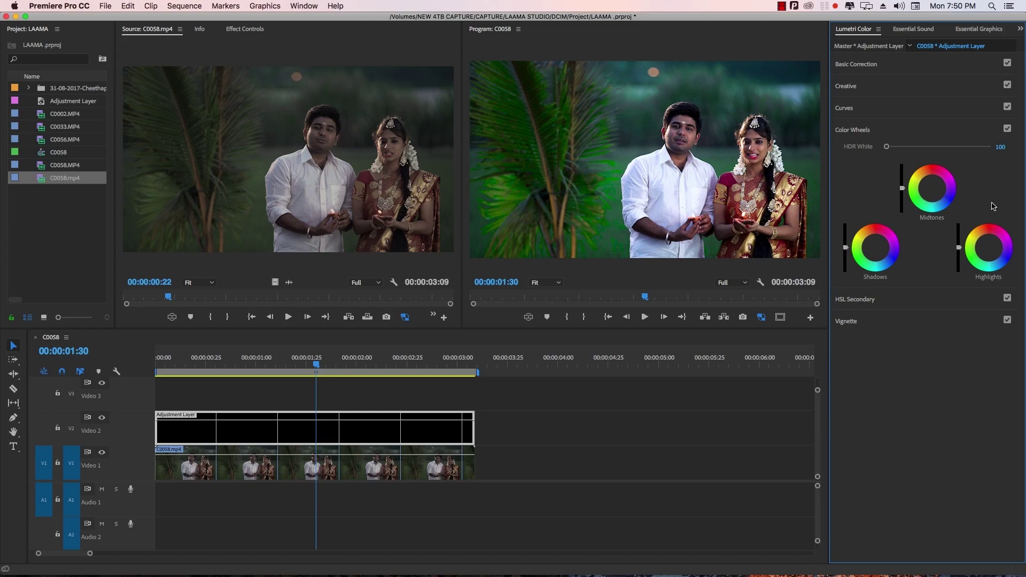
Expand HSL Secondary and place C0033.MP4 on Video 1 after C0058.mp4
click(871, 300)
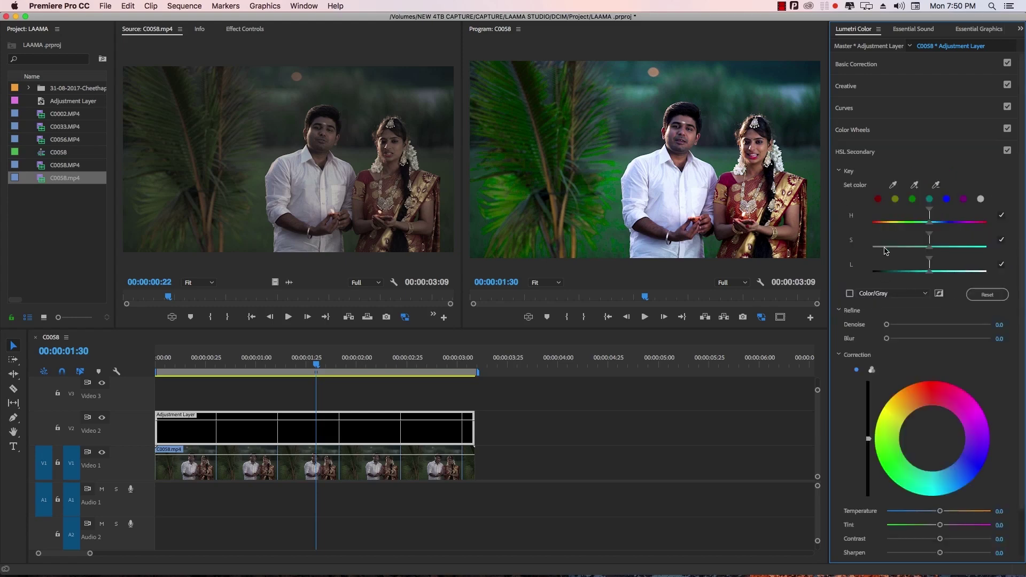
click(551, 359)
drag(43, 131, 520, 458)
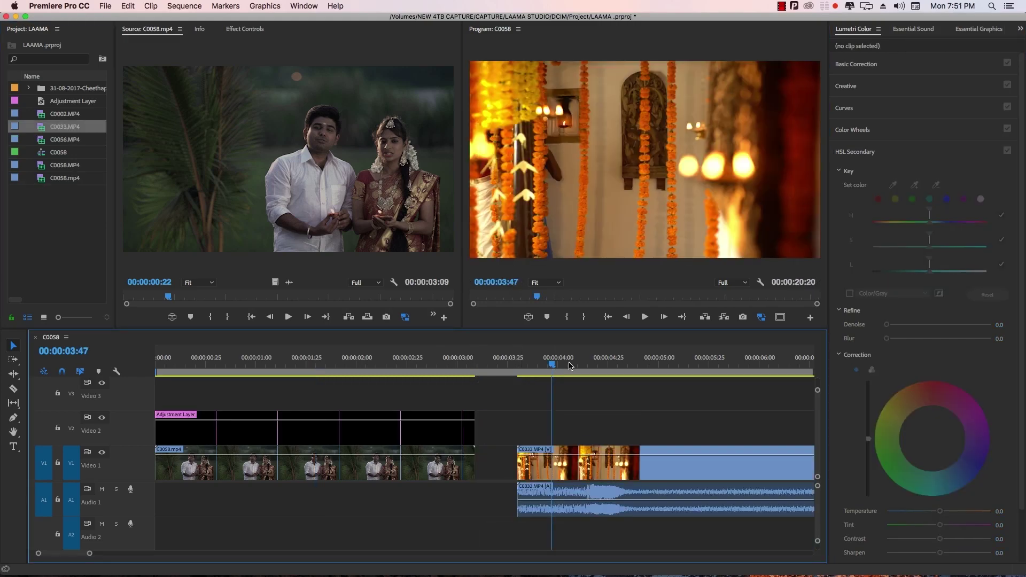
Trim C0033.MP4 so the sequence ends at 00:00:06:09, parking the playhead at 00:00:04:22
click(660, 366)
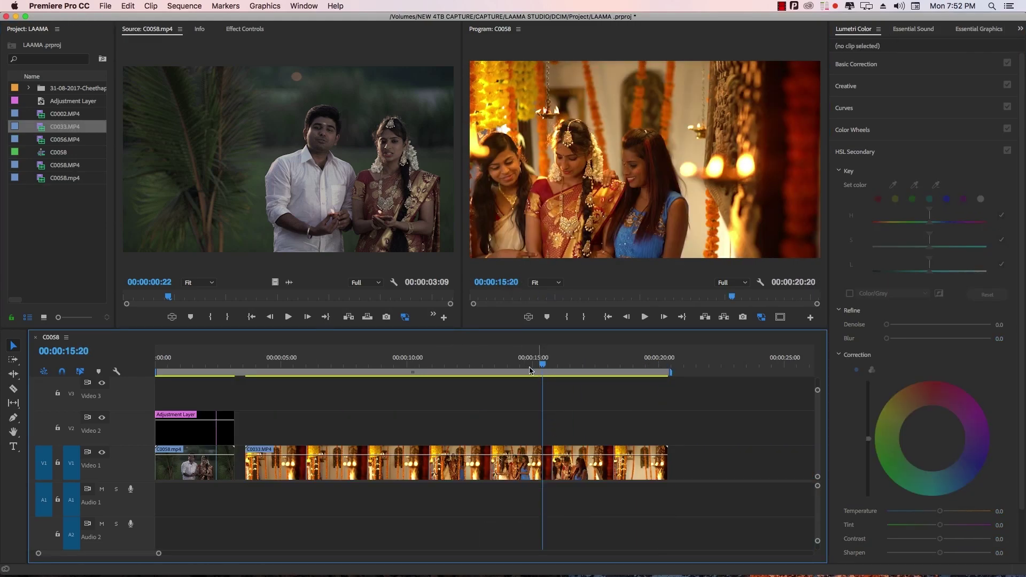
click(484, 373)
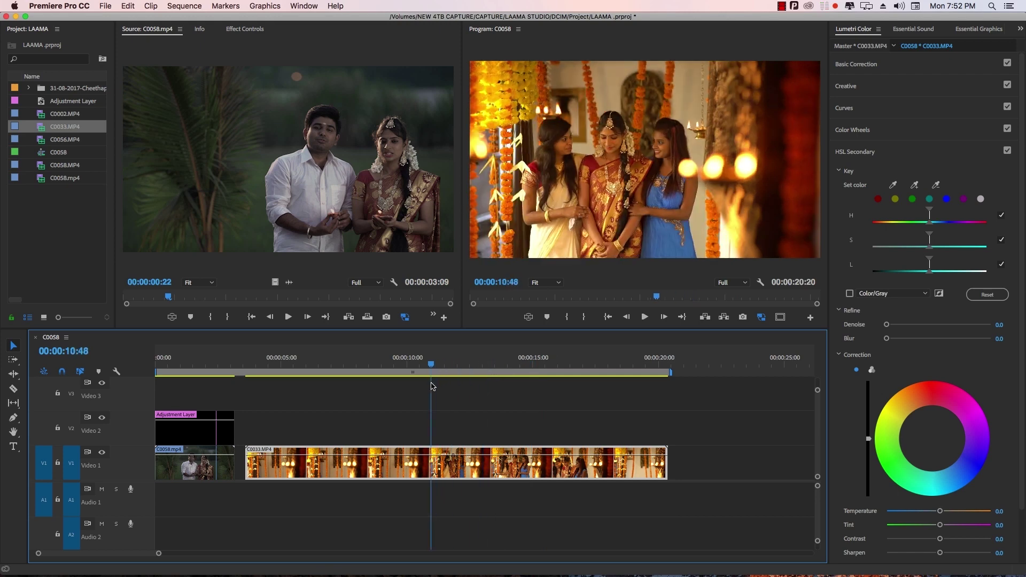
drag(473, 374, 314, 374)
key(w)
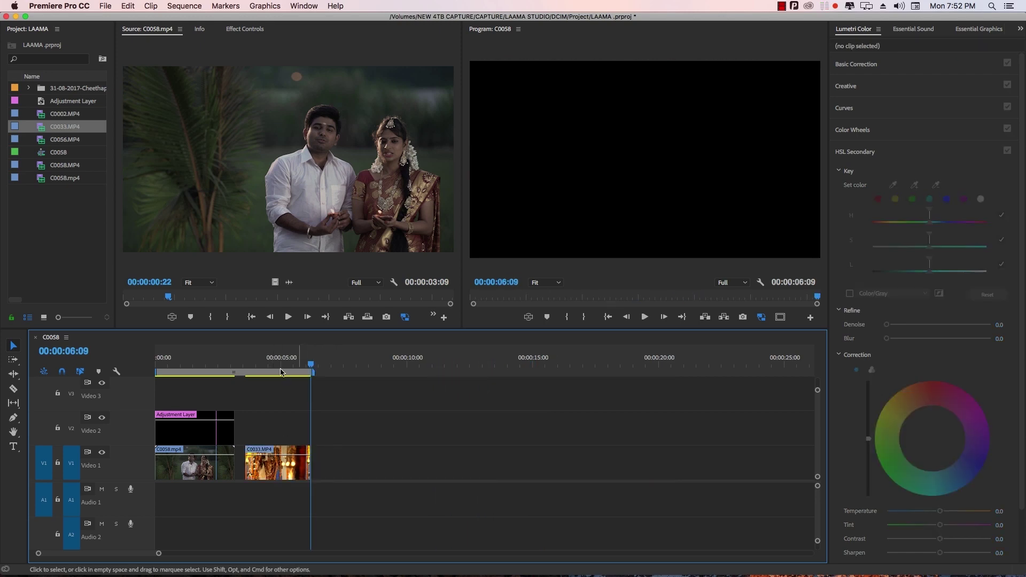
click(271, 369)
key(equal)
click(469, 367)
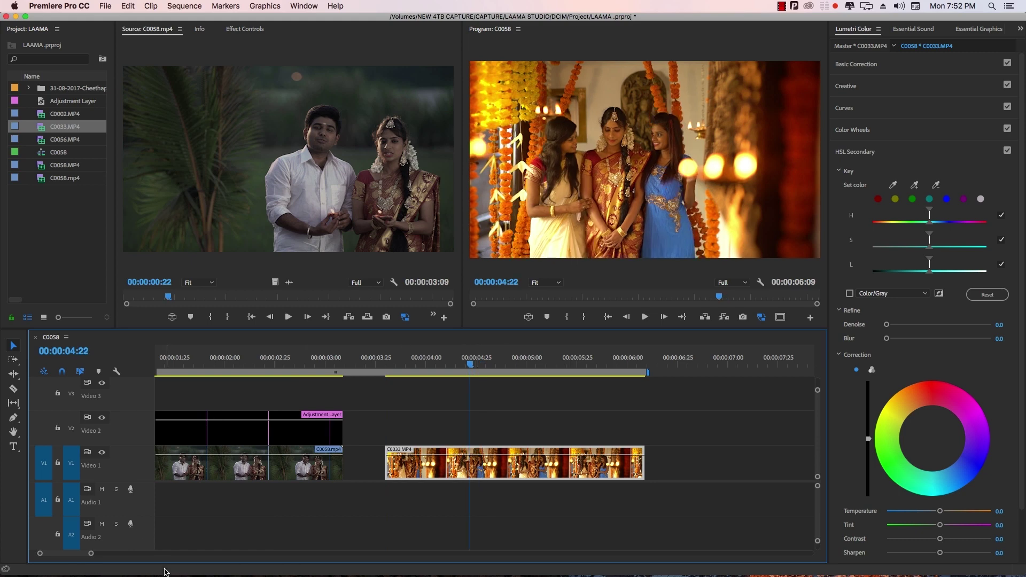
drag(115, 280, 222, 280)
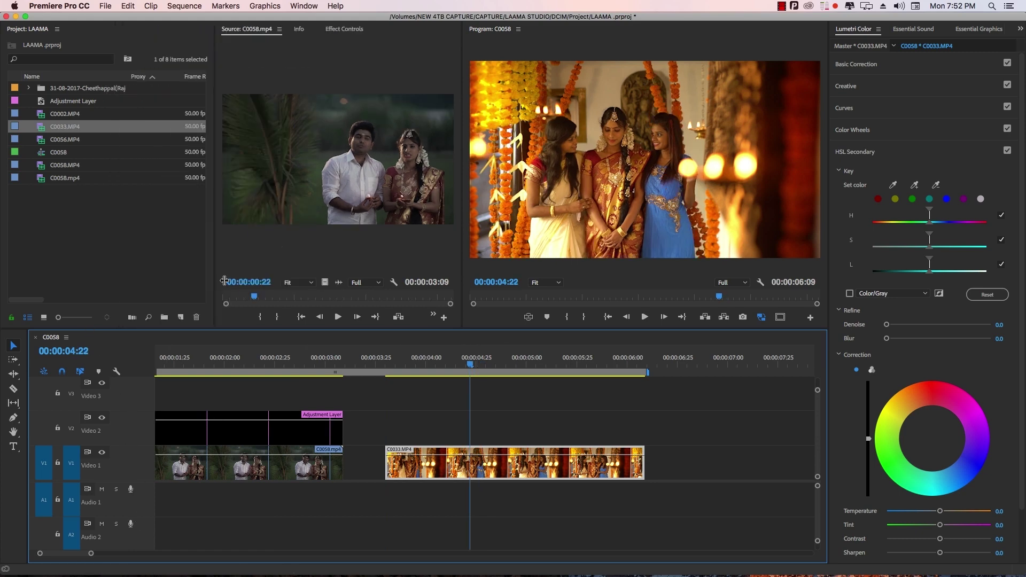
Create a new Adjustment Layer and place it on Video 2 above C0033.MP4
click(189, 317)
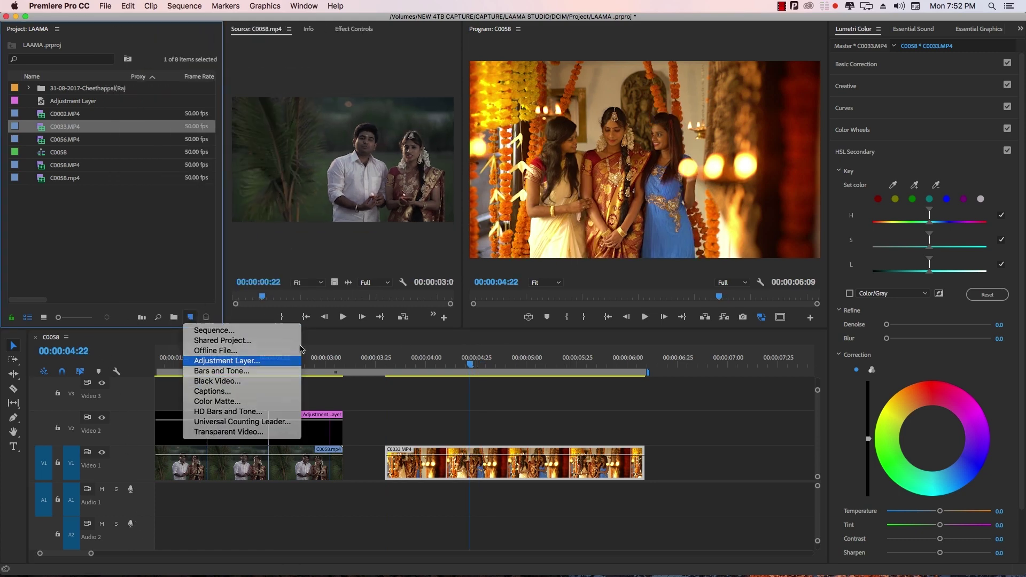
click(224, 360)
click(578, 337)
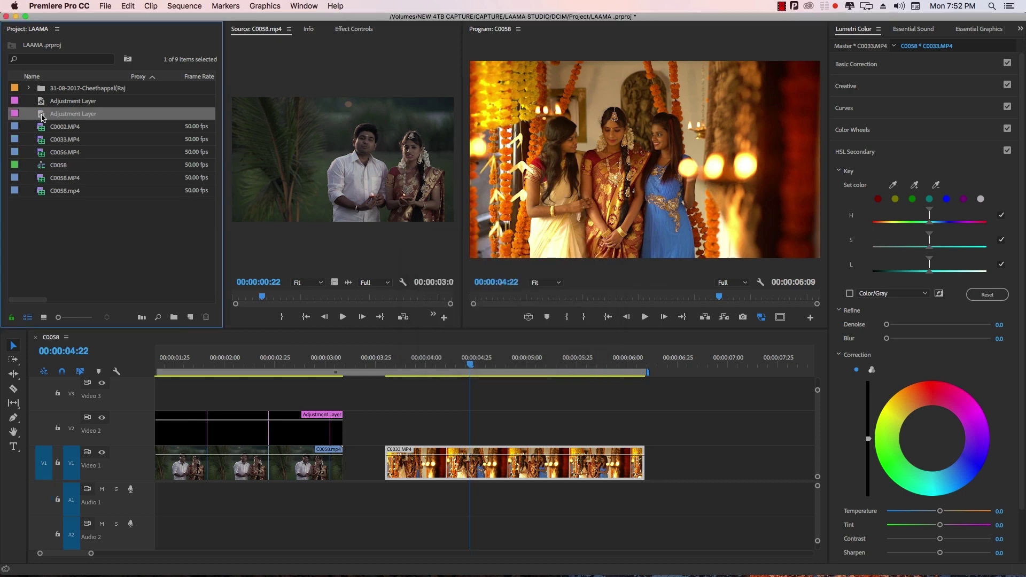
drag(43, 113, 386, 427)
Razor-cut the adjustment layer at C0033.MP4's end and delete the excess
key(c)
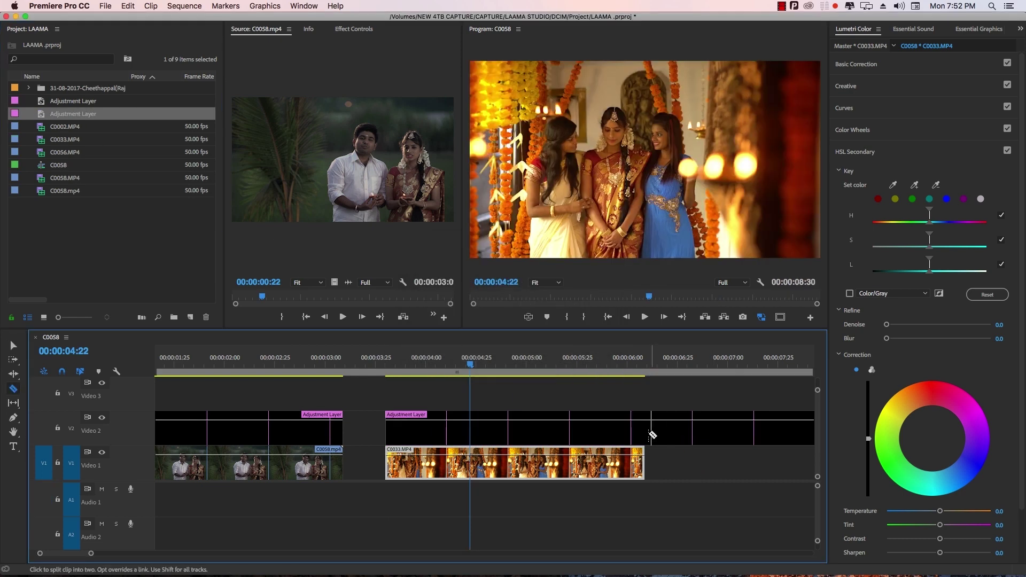
click(651, 436)
key(v)
click(695, 428)
key(Delete)
click(545, 428)
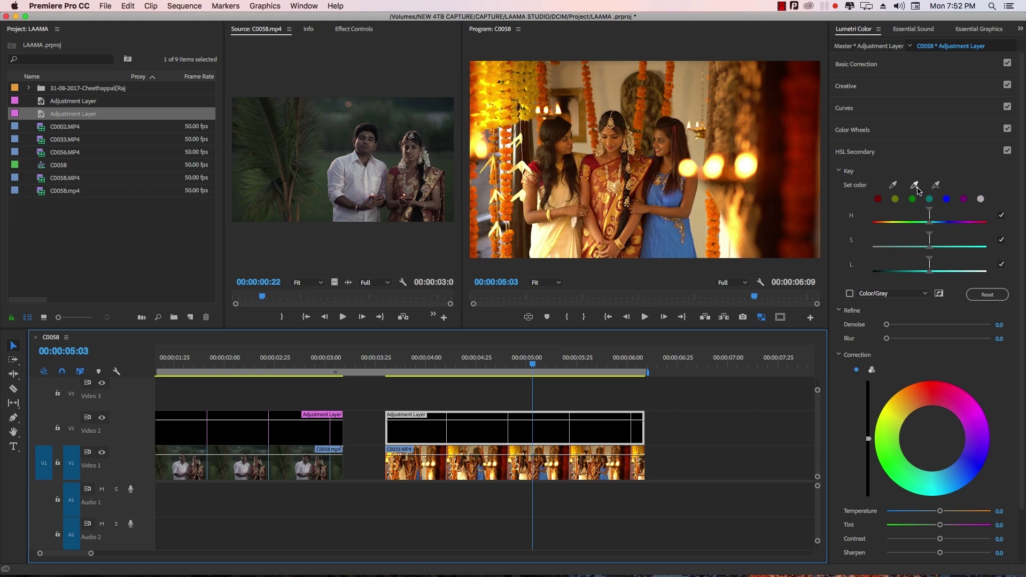
Sample the blue dress in HSL Secondary and narrow the hue range to isolate it
click(915, 185)
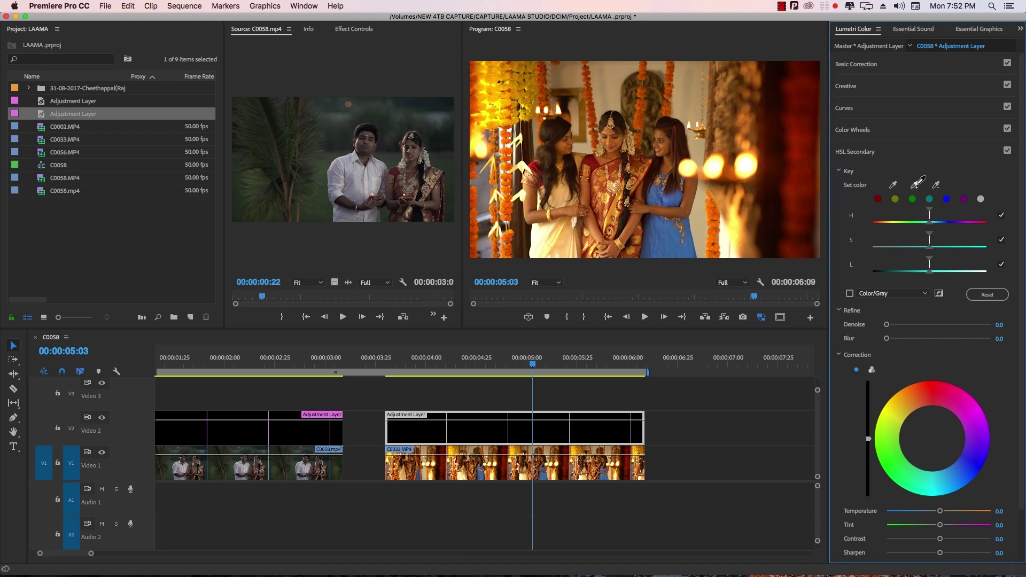
click(662, 239)
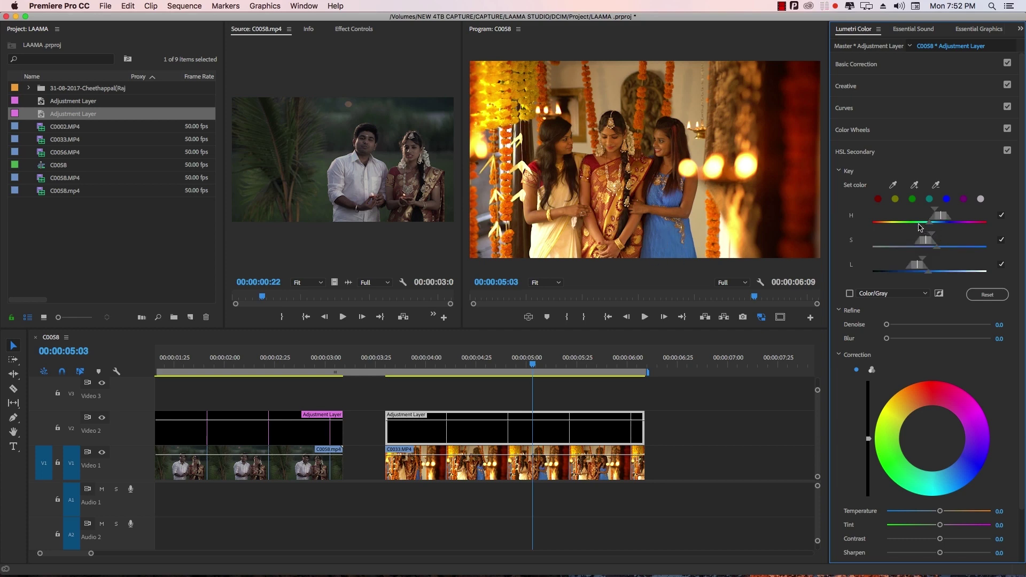
mouse_move(933, 226)
mouse_down()
mouse_move(932, 213)
mouse_move(960, 237)
mouse_move(932, 261)
mouse_up()
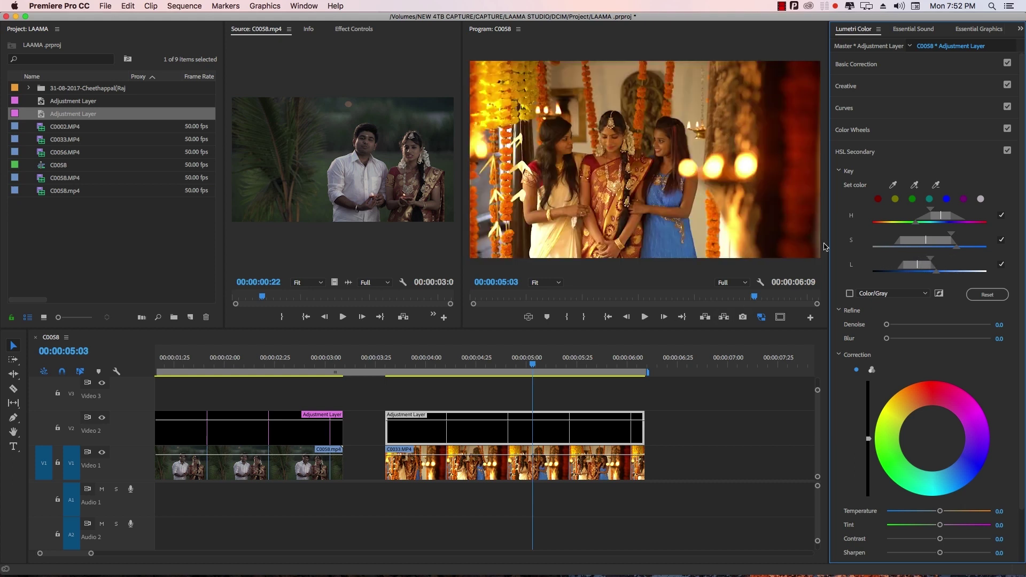
Preview the key as White/Black, then settle on Color/Gray
click(850, 294)
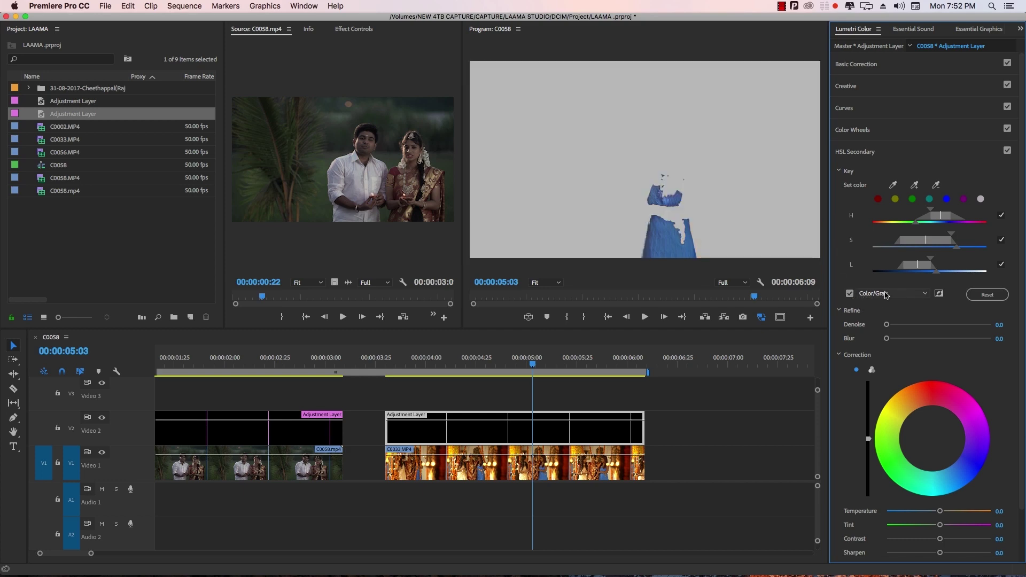
click(882, 293)
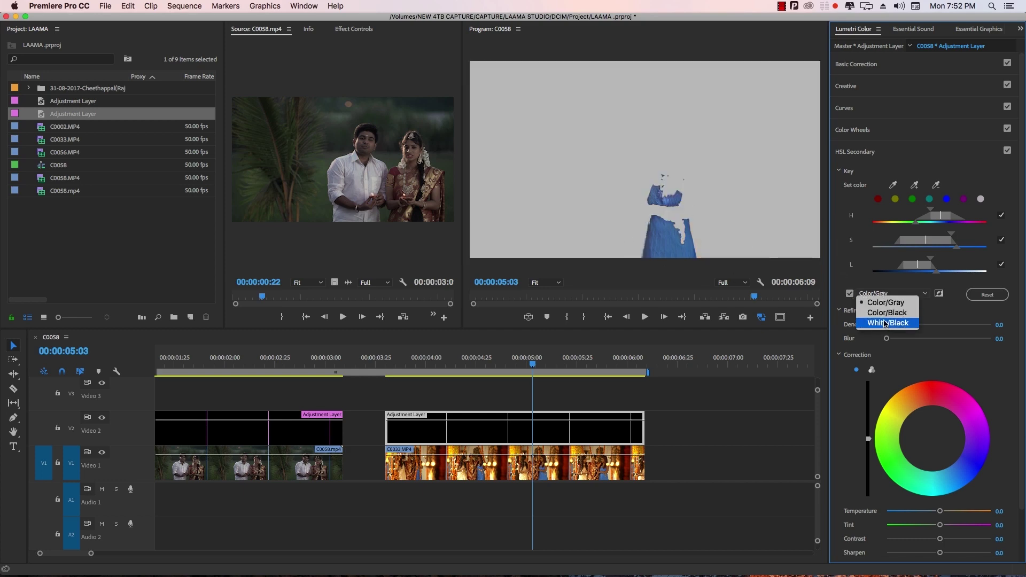
click(882, 321)
click(882, 294)
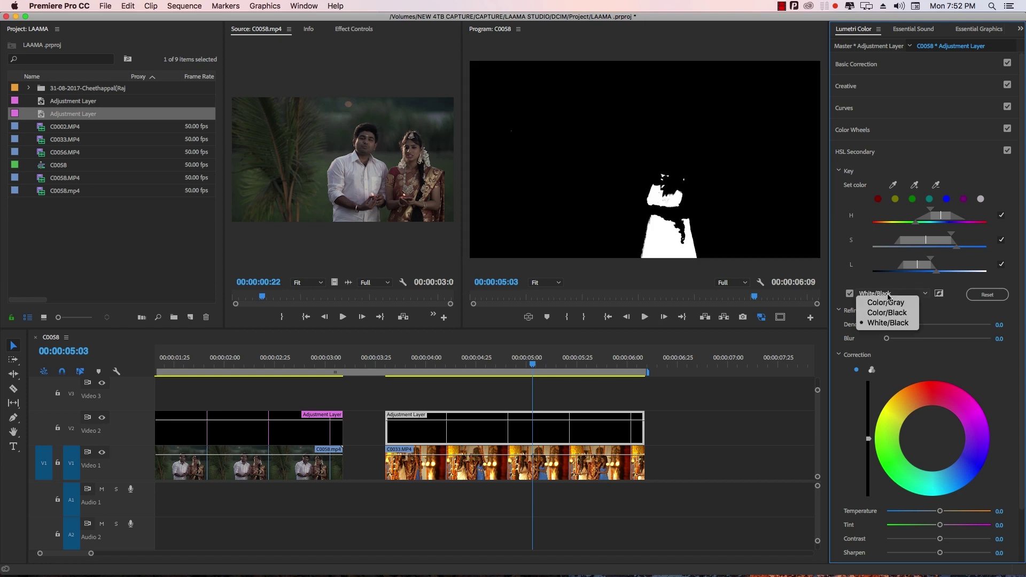
click(882, 303)
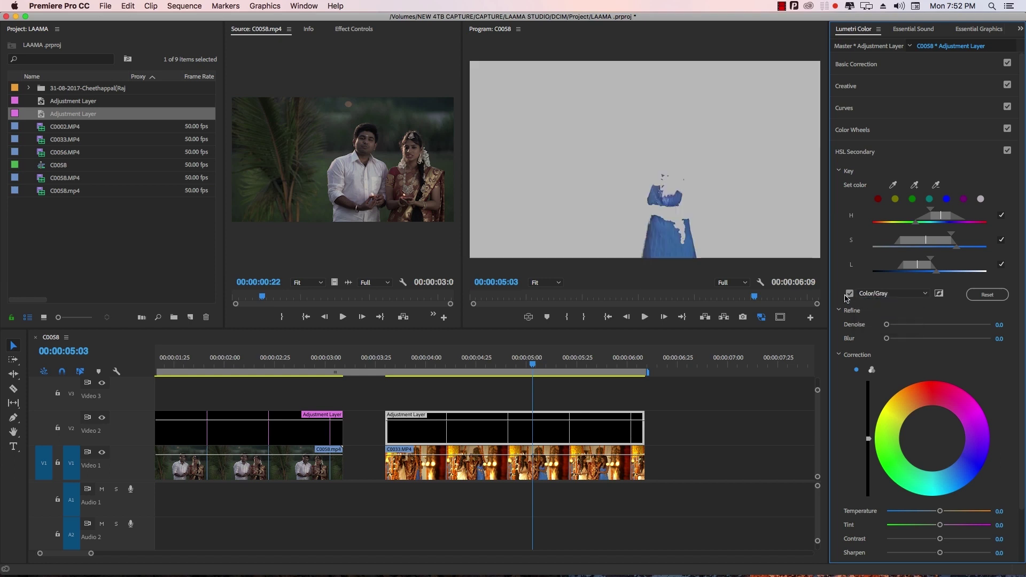
click(851, 297)
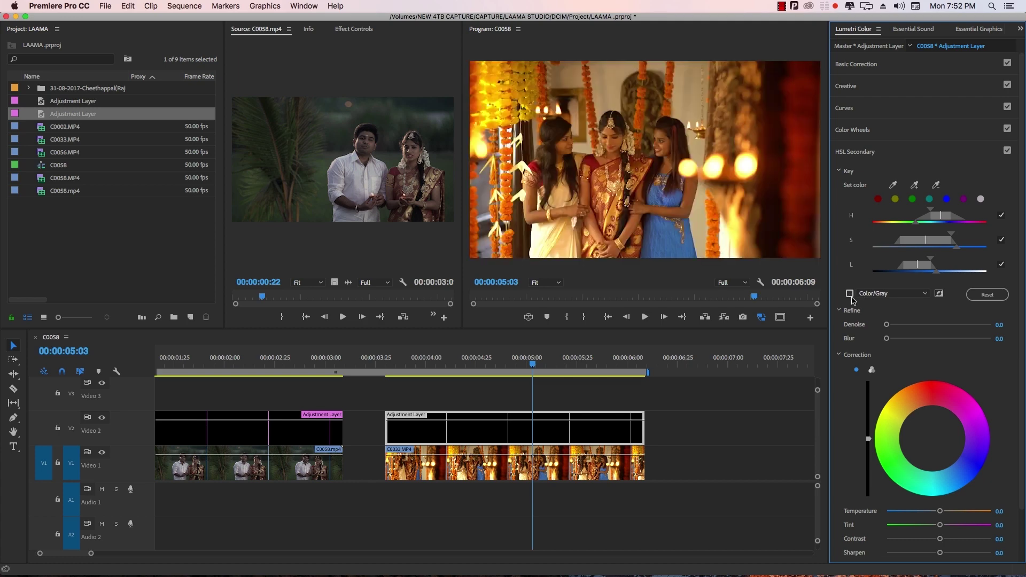
click(850, 293)
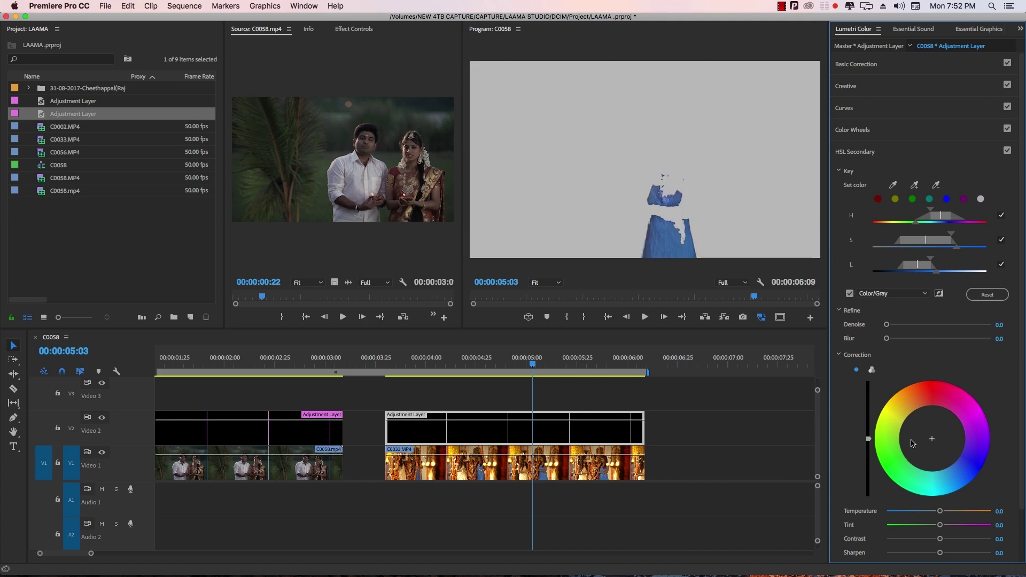
Shift the keyed dress hue to purple-pink, refine with Denoise 20.9 and Blur 6.4, then review
mouse_move(932, 439)
mouse_down()
mouse_move(911, 437)
mouse_move(929, 398)
mouse_up()
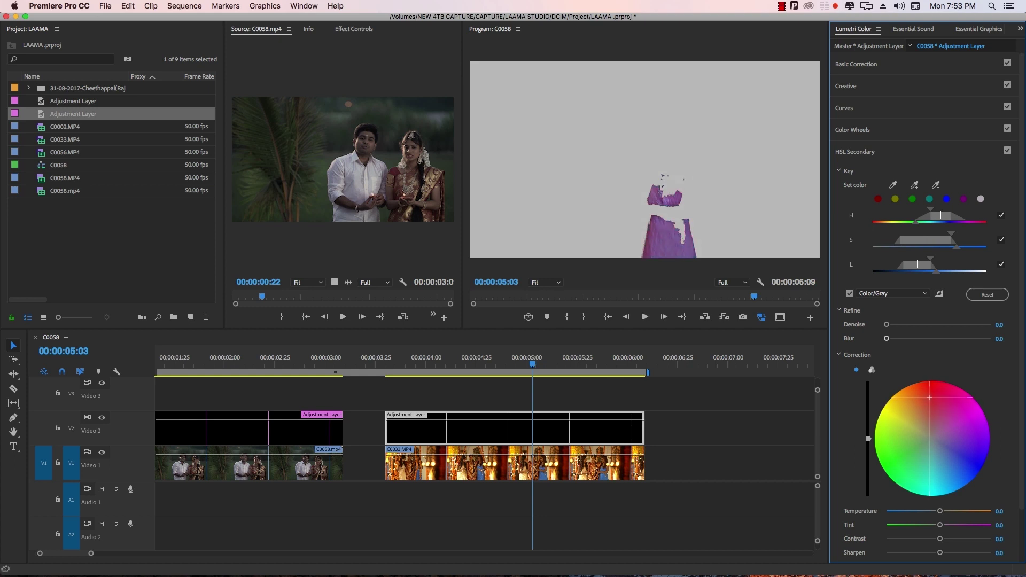
drag(929, 397, 931, 385)
mouse_move(887, 339)
mouse_down()
mouse_move(906, 339)
mouse_move(902, 324)
mouse_up()
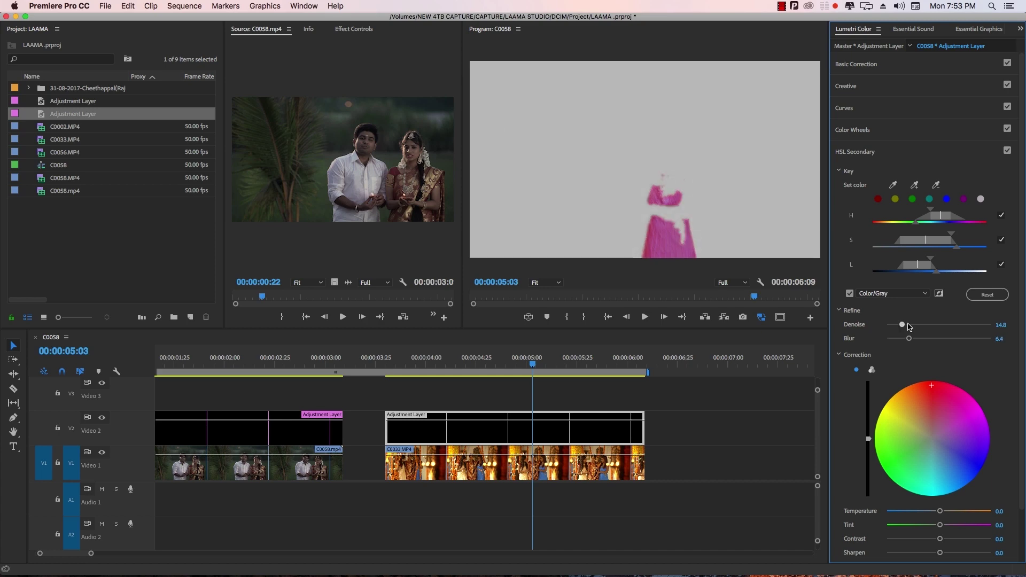
click(850, 294)
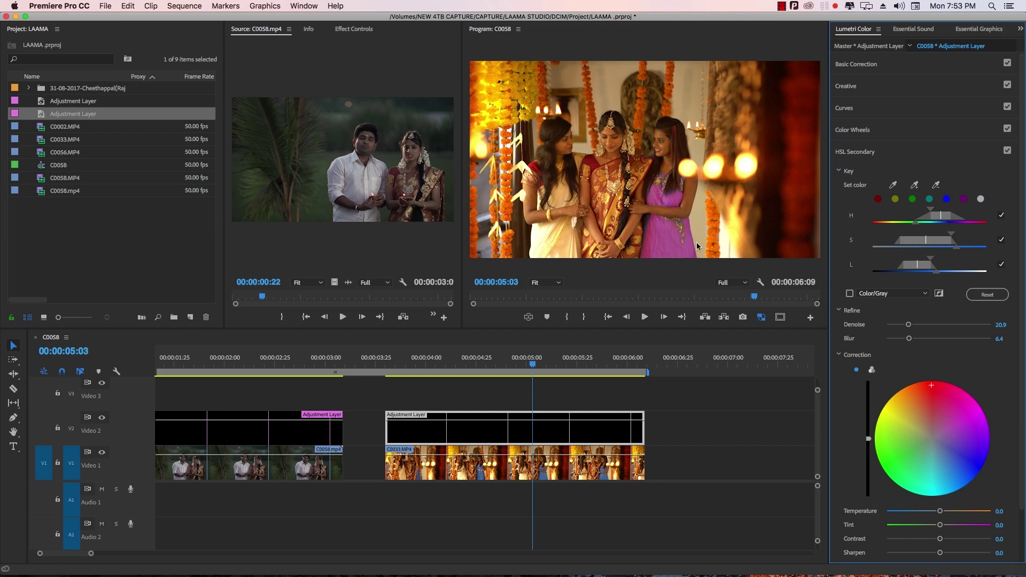
mouse_move(531, 365)
mouse_down()
mouse_move(437, 381)
mouse_move(614, 384)
mouse_move(516, 429)
mouse_up()
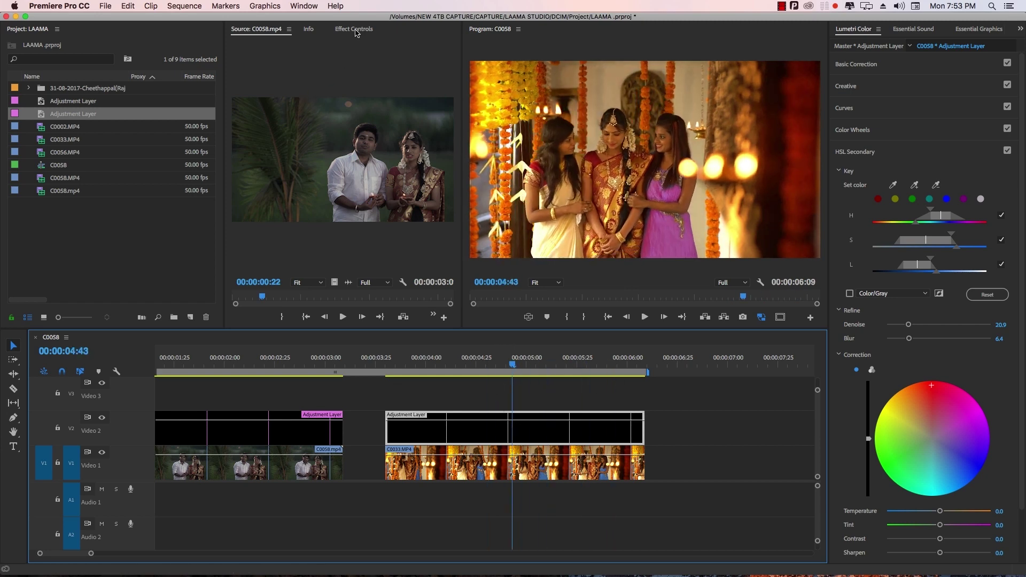
Toggle the adjustment layer's Lumetri Color effect on and off to compare graded and ungraded looks
click(354, 29)
click(243, 230)
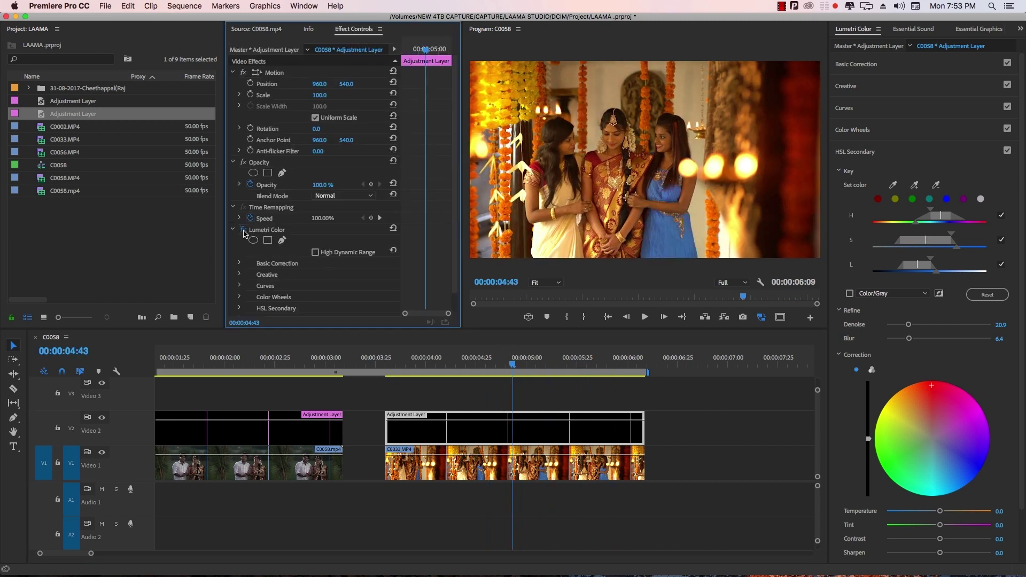
click(243, 231)
click(243, 230)
click(243, 231)
click(243, 231)
click(243, 230)
click(243, 230)
click(243, 231)
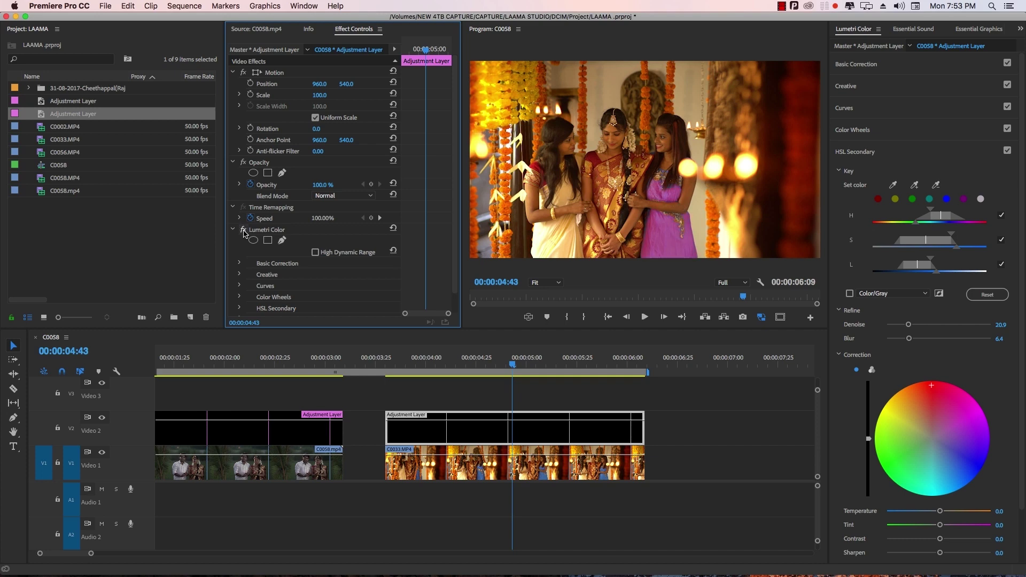
click(518, 368)
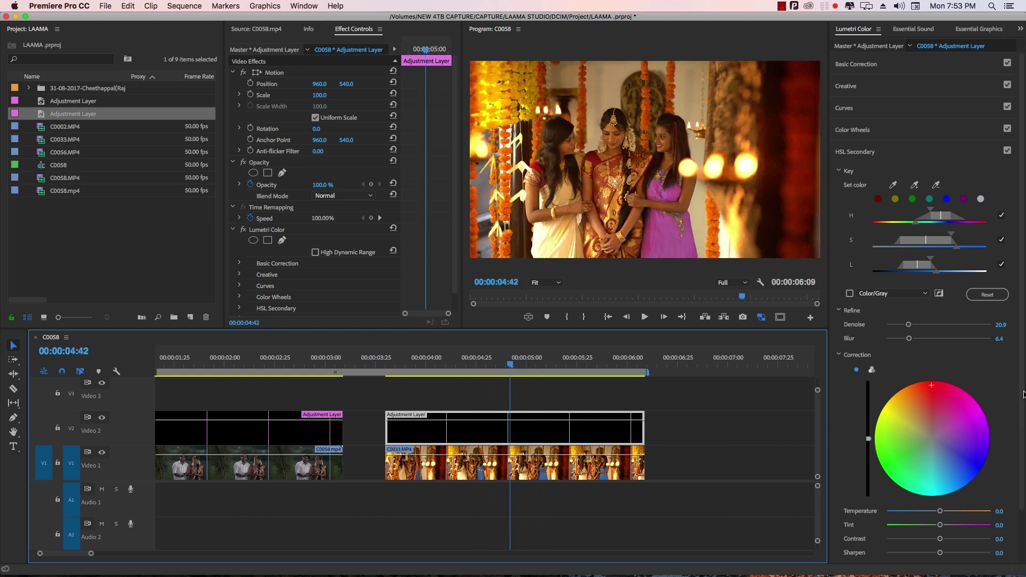
Set Lumetri Saturation to 134.7, Temperature to 43.9 and Tint to 35.7
drag(1021, 397, 1023, 424)
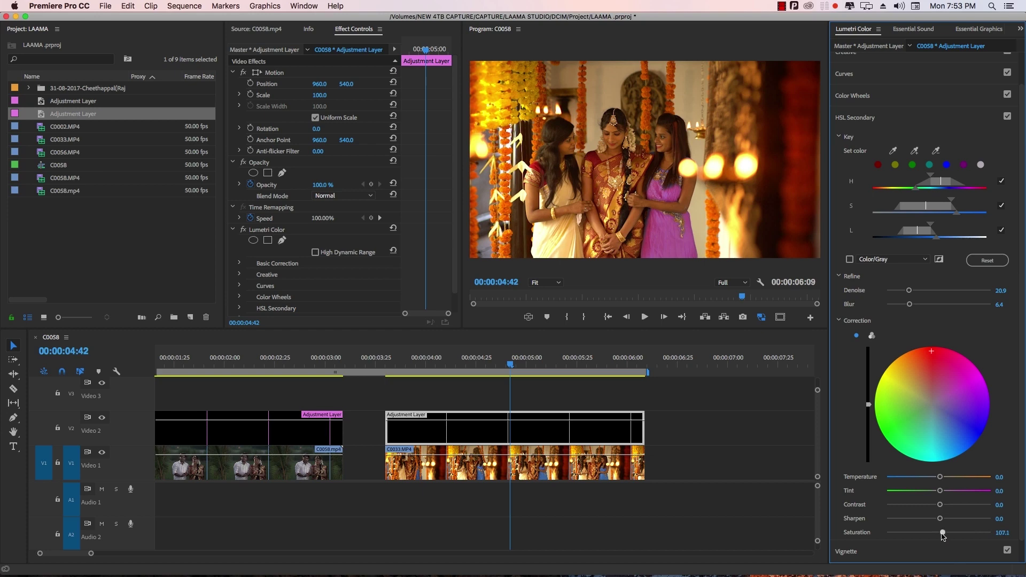
drag(943, 533, 976, 533)
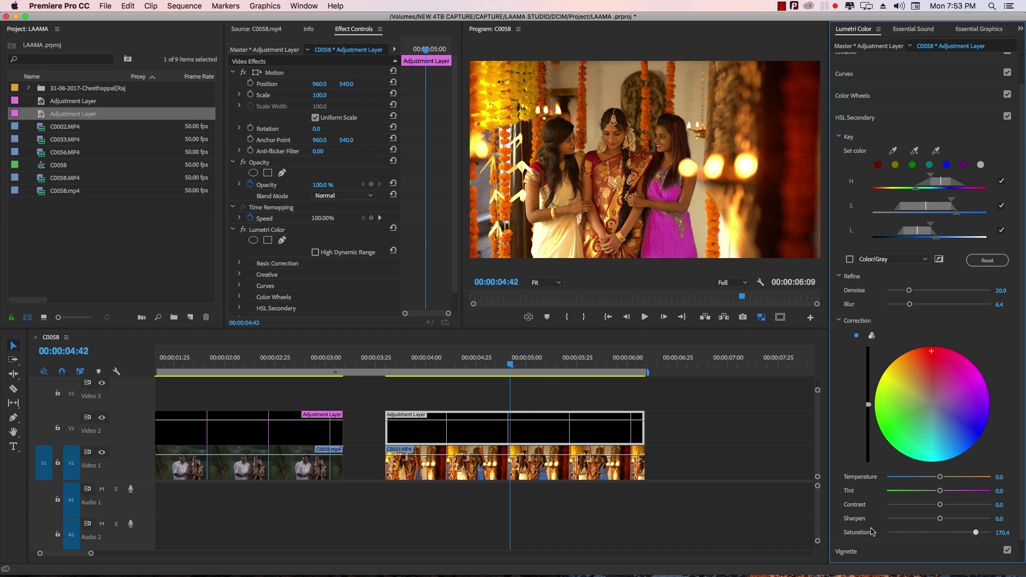
click(962, 532)
mouse_move(941, 480)
mouse_down()
mouse_move(900, 480)
mouse_move(969, 480)
mouse_up()
drag(934, 492, 945, 490)
Play the graded sequence to review it, then return to the first wedding clip
mouse_move(528, 365)
mouse_down()
mouse_move(558, 365)
mouse_move(548, 365)
mouse_up()
click(243, 235)
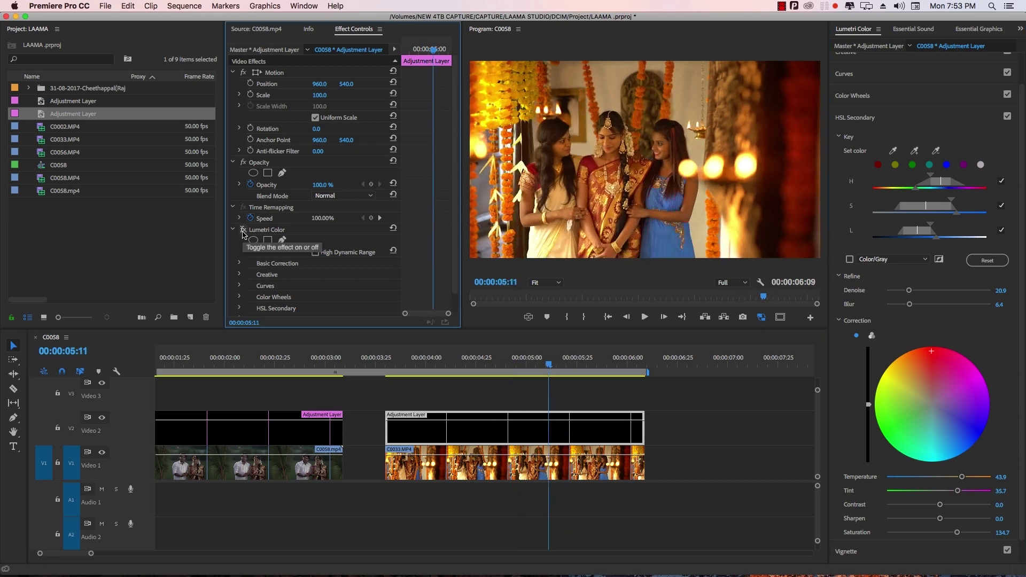
click(580, 372)
key(space)
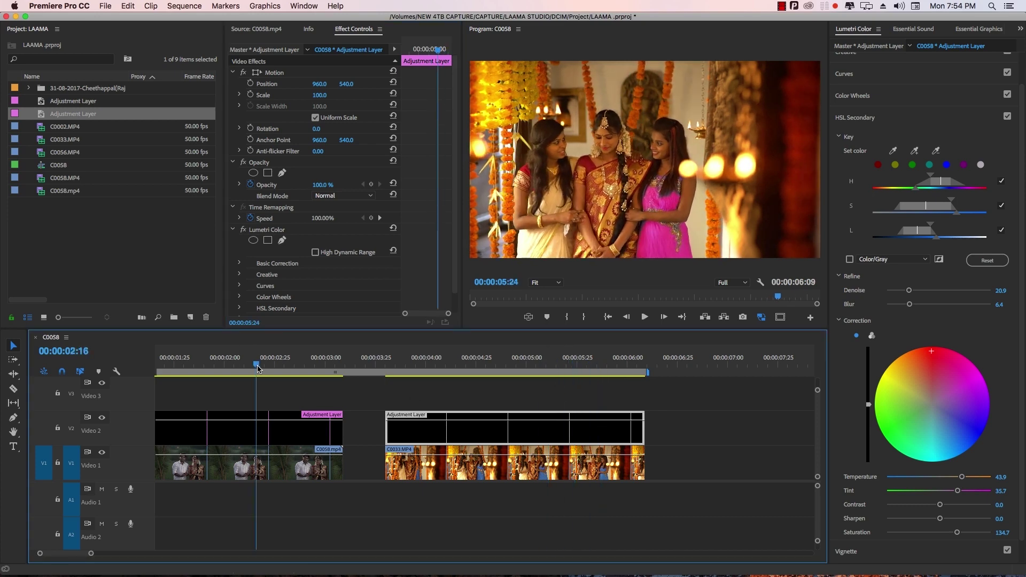
drag(578, 367, 196, 367)
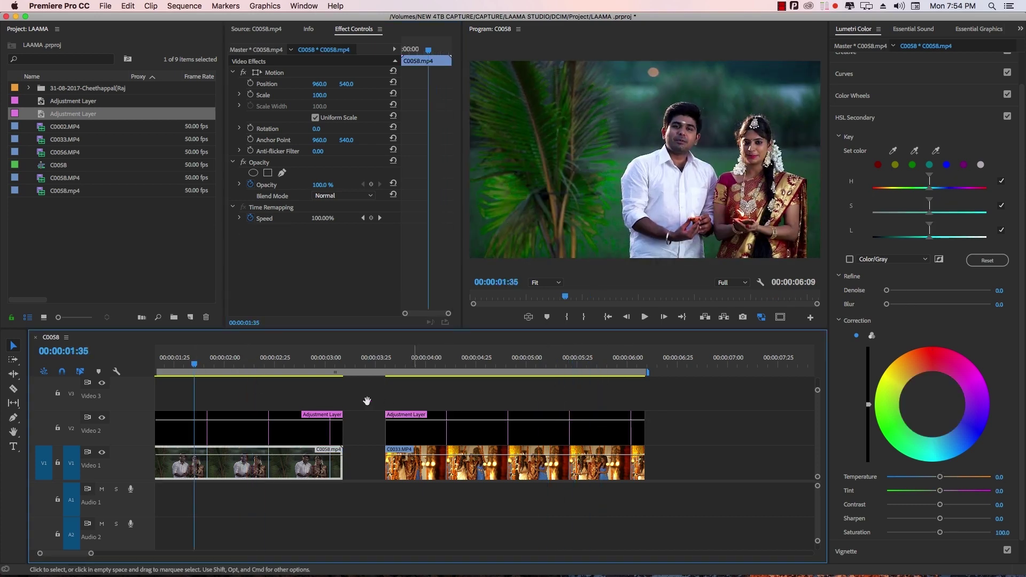
key(h)
drag(367, 401, 499, 401)
click(213, 364)
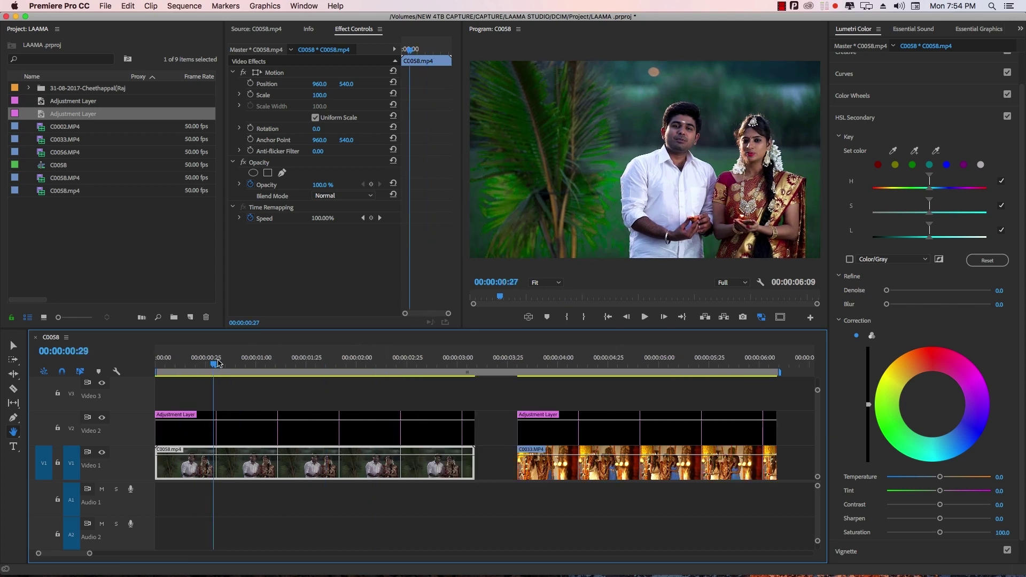
drag(218, 364, 221, 363)
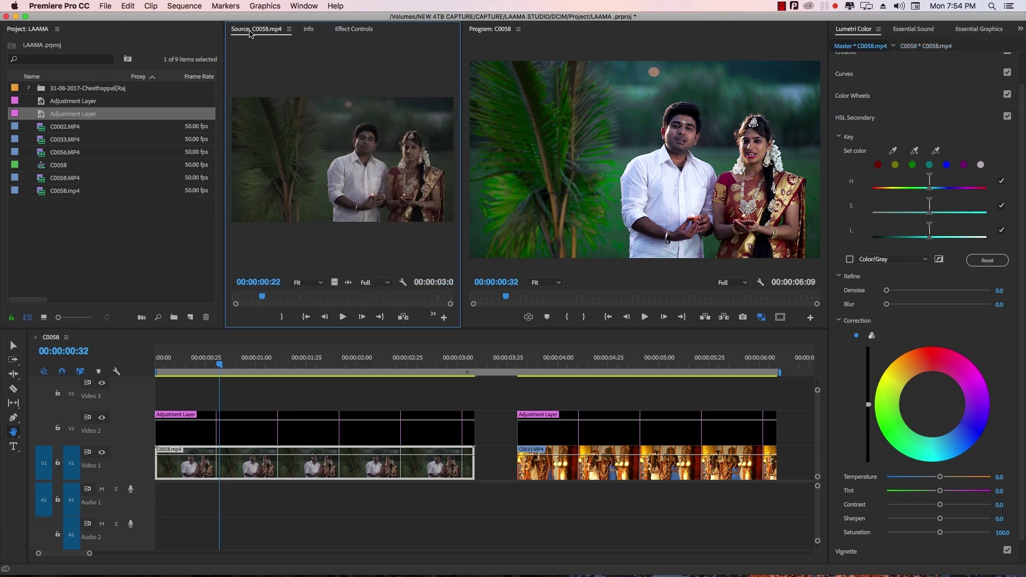
Enlarge the Source monitor showing C0058.mp4, resize the Project panel, and bring up its New Item list
double_click(298, 447)
drag(225, 182, 138, 224)
key(space)
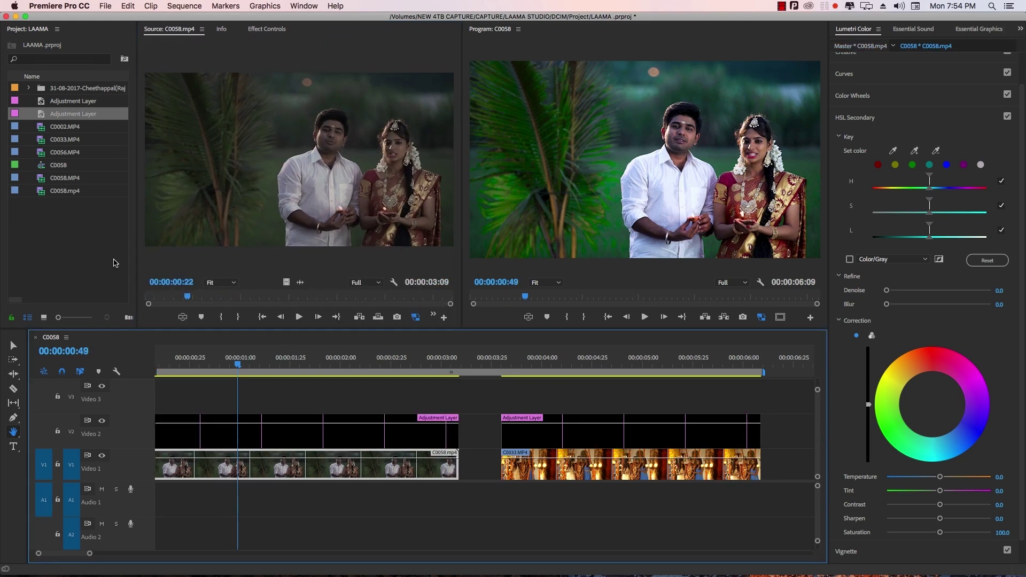
drag(138, 289, 174, 313)
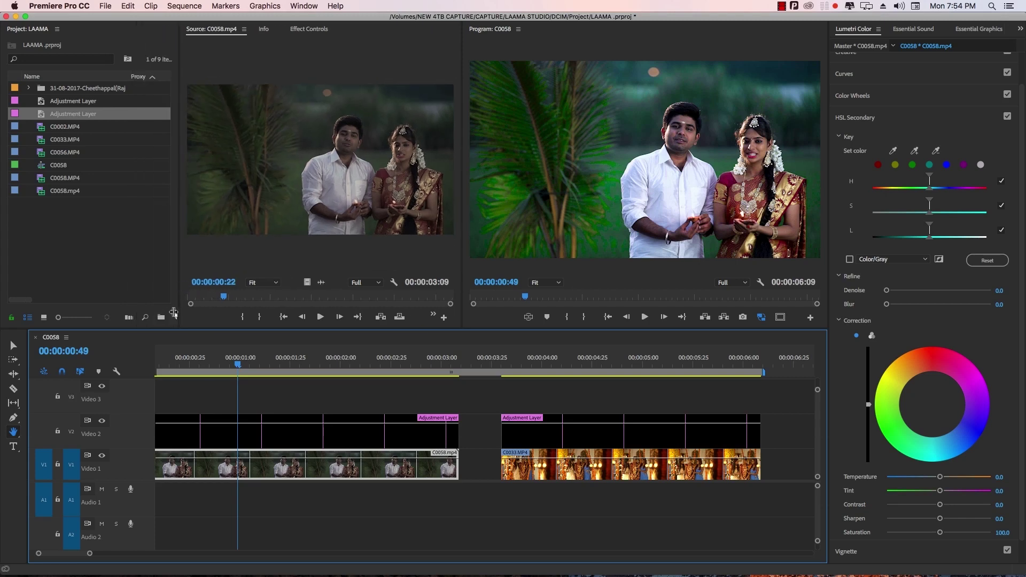
click(175, 316)
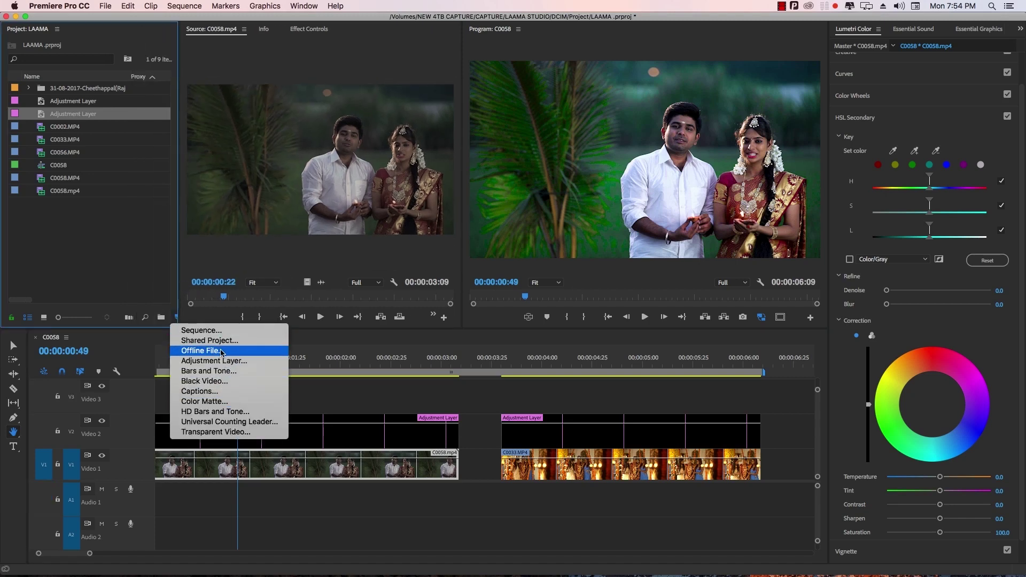
Create a new golden yellow (CFA400) Color Matte with its default name
click(203, 401)
click(572, 340)
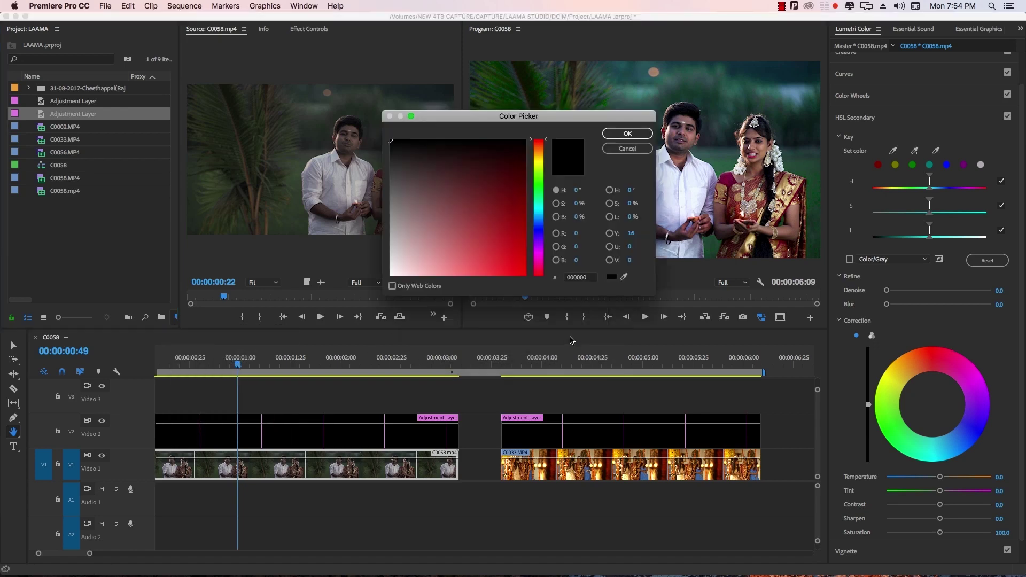
drag(546, 140, 542, 157)
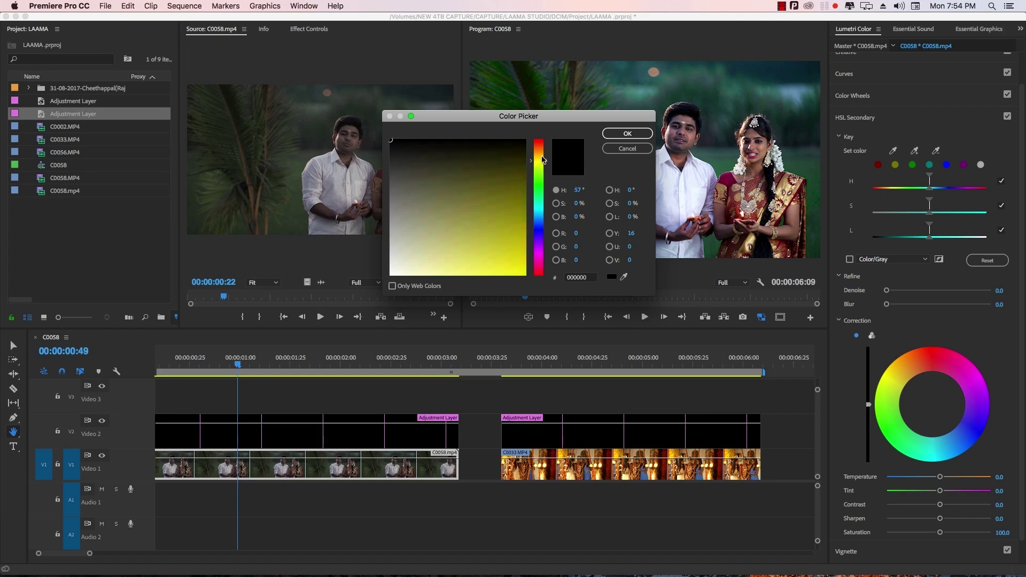
click(525, 250)
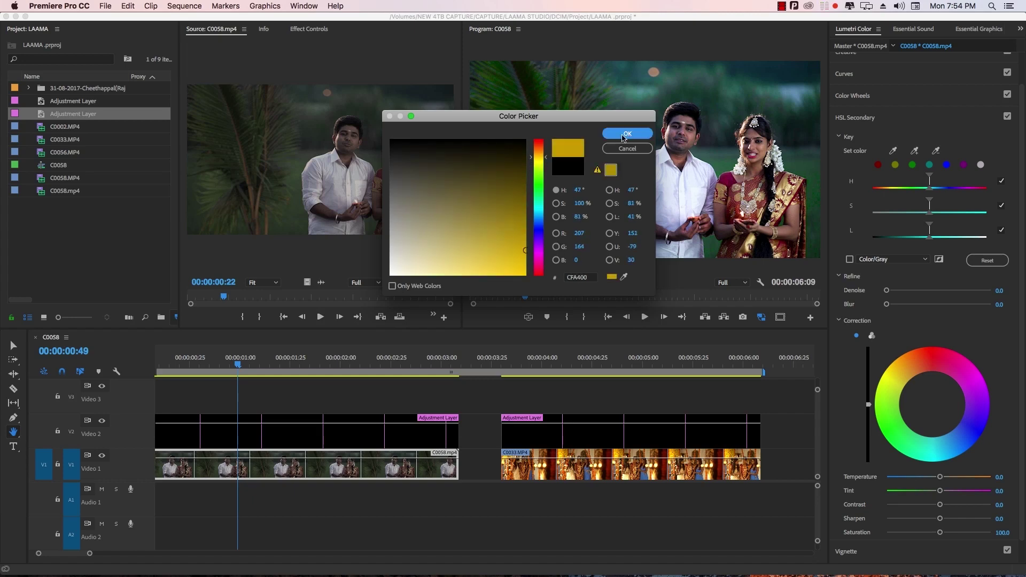
click(627, 133)
click(536, 316)
Place the Color Matte on Video 3 and trim it to end with the first clip
drag(43, 206, 273, 413)
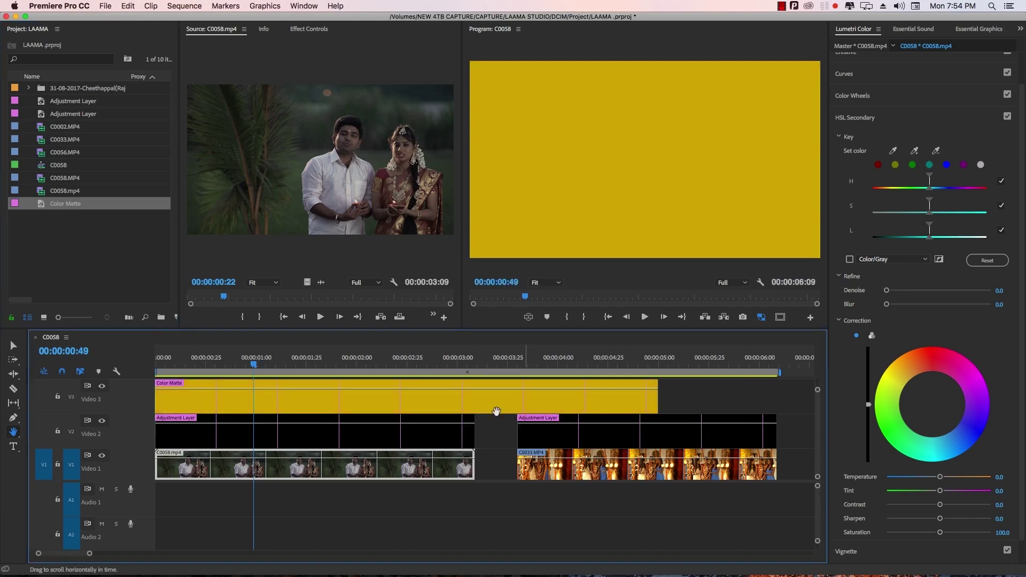
key(c)
click(478, 404)
key(v)
click(496, 402)
key(Delete)
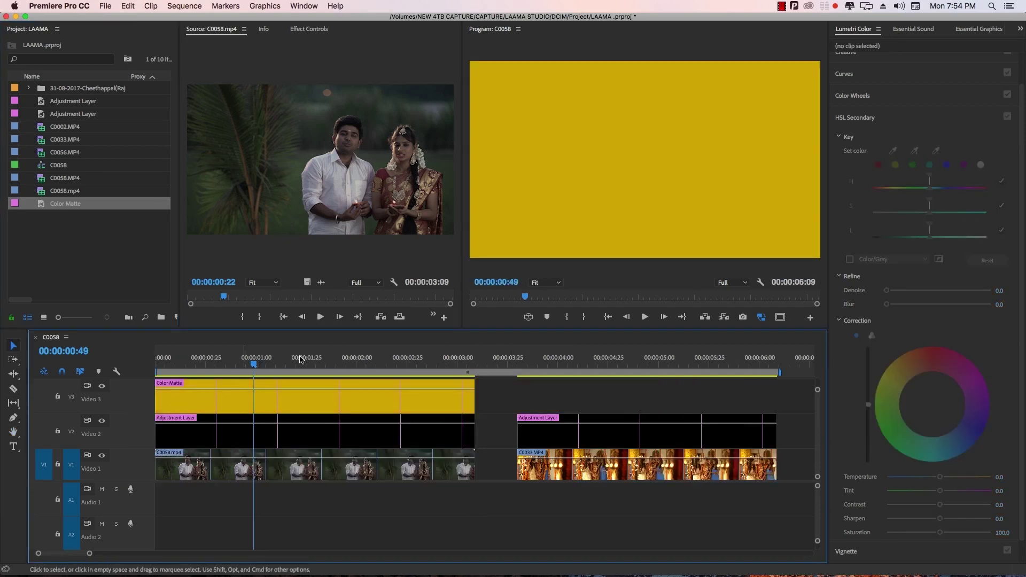
Select the Color Matte on Video 3 and lower its Opacity to 35% in Effect Controls
click(176, 465)
click(233, 363)
click(303, 395)
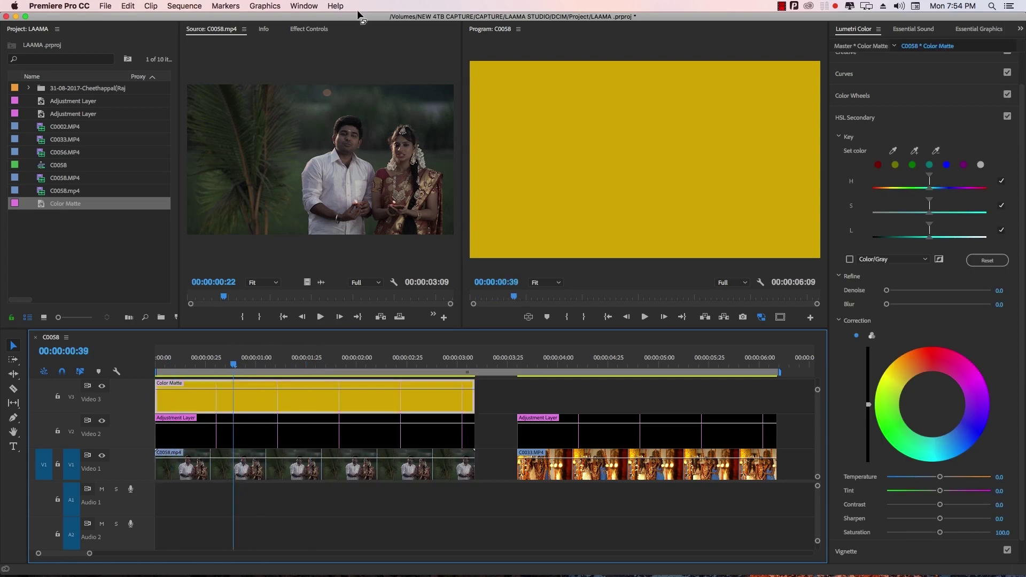
click(310, 30)
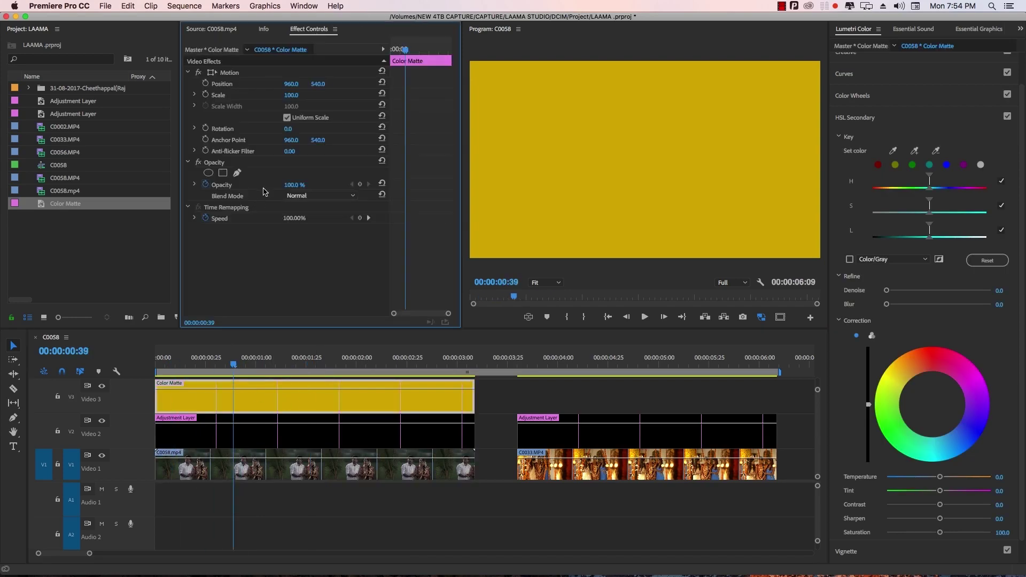
click(275, 396)
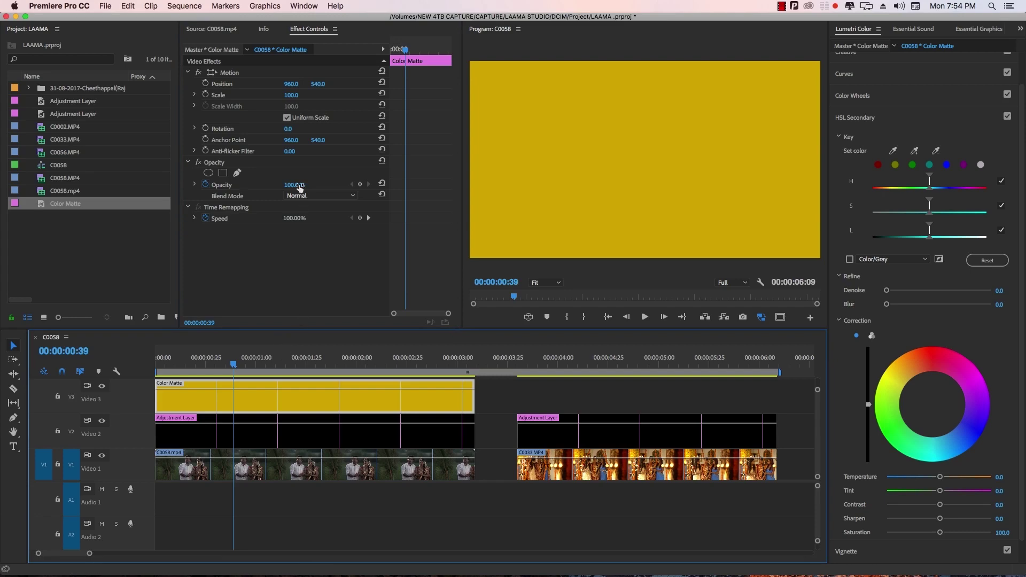
click(206, 187)
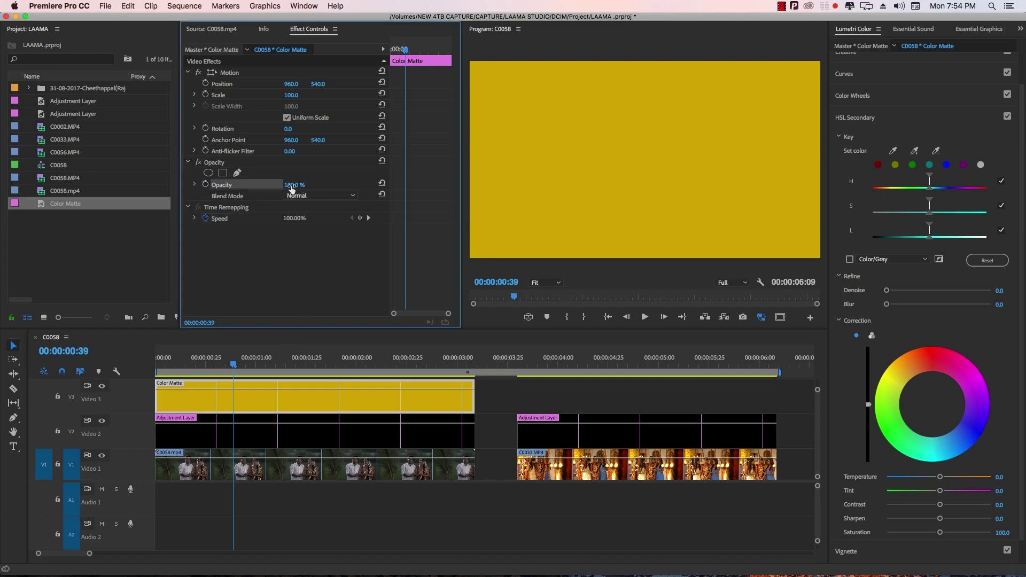
drag(291, 187, 257, 187)
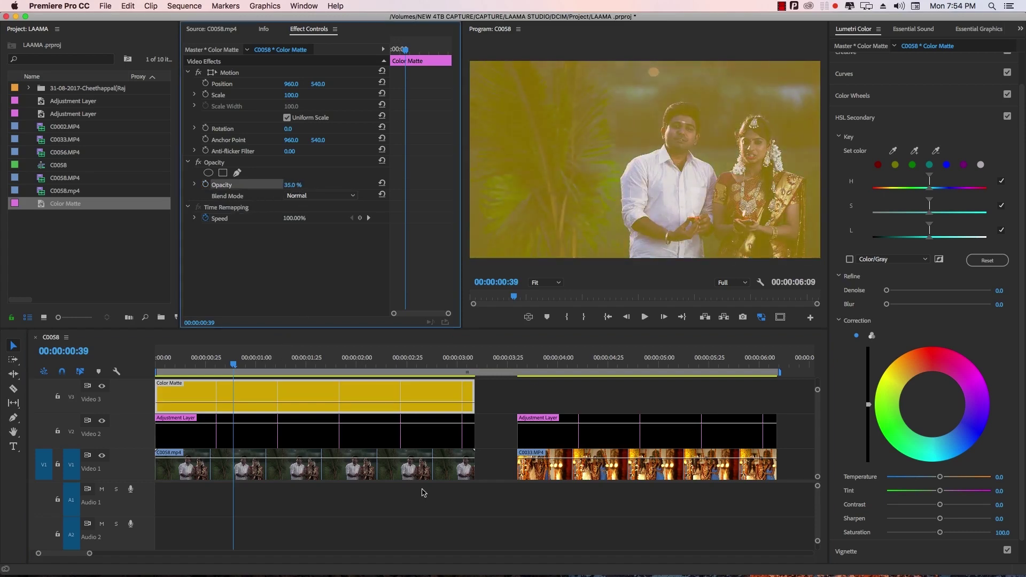
click(301, 394)
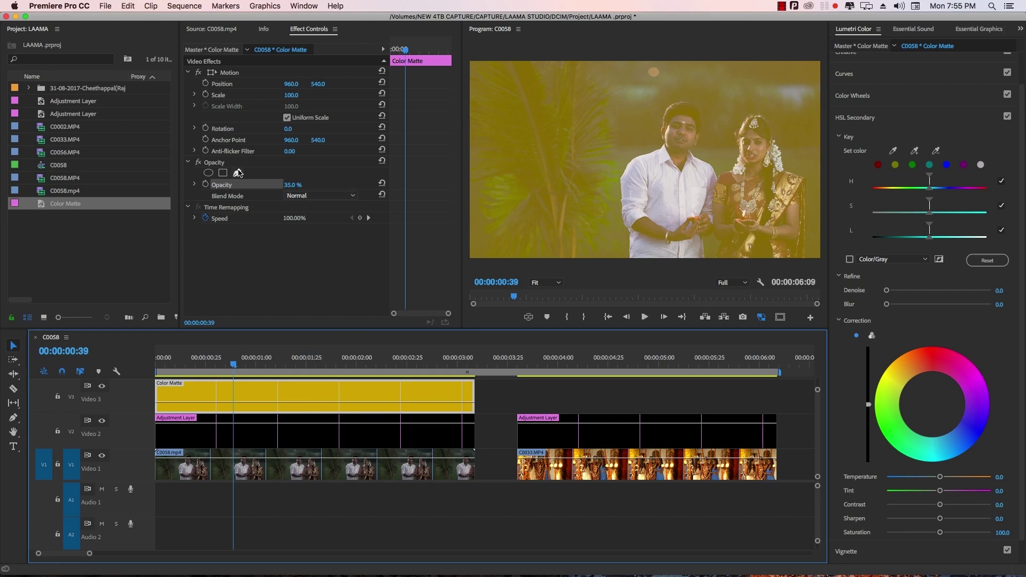
Draw a closed pen mask on the Color Matte's Opacity covering the top of the frame
click(223, 163)
click(237, 173)
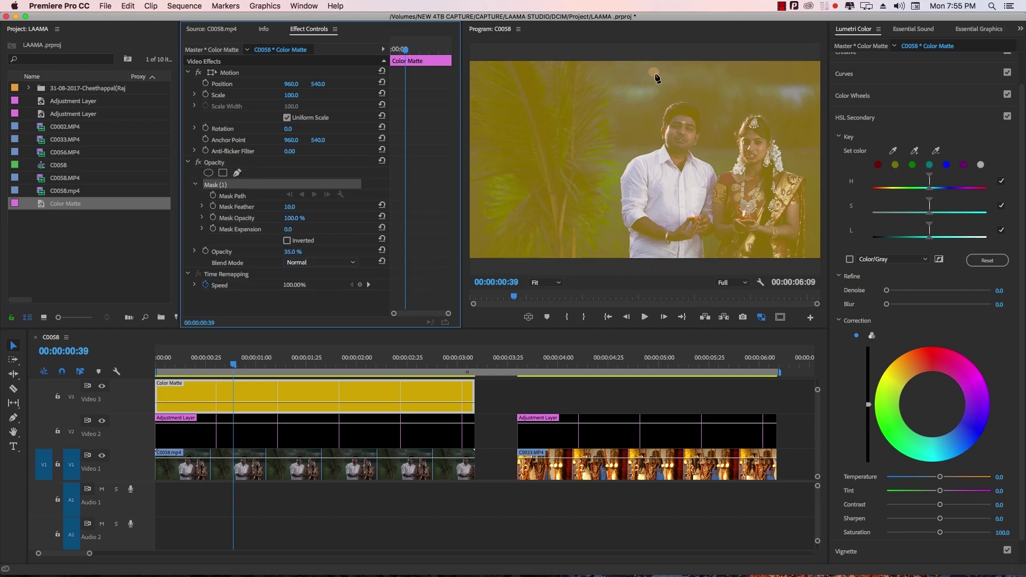
click(612, 66)
drag(634, 93, 658, 96)
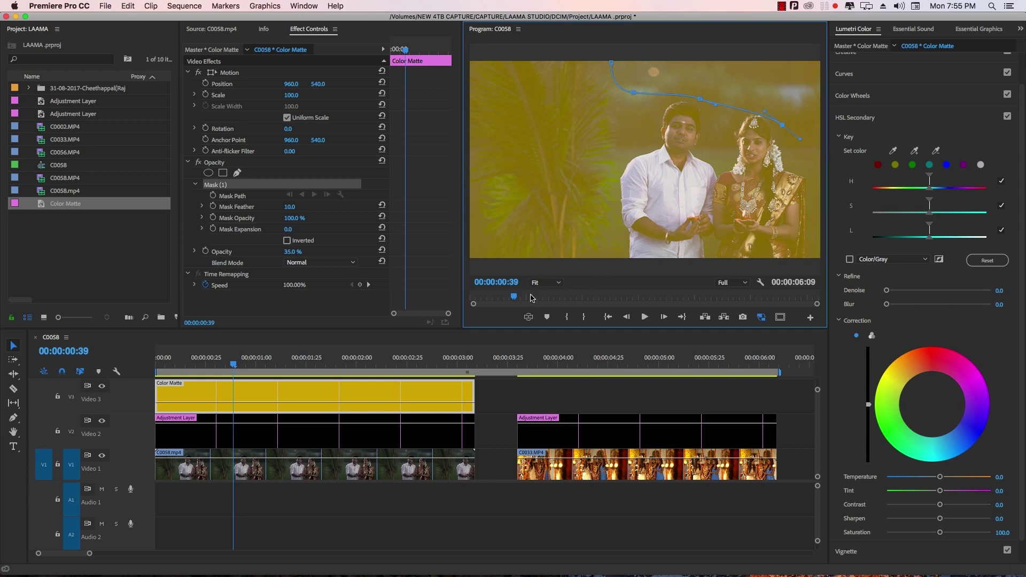
click(558, 282)
click(556, 319)
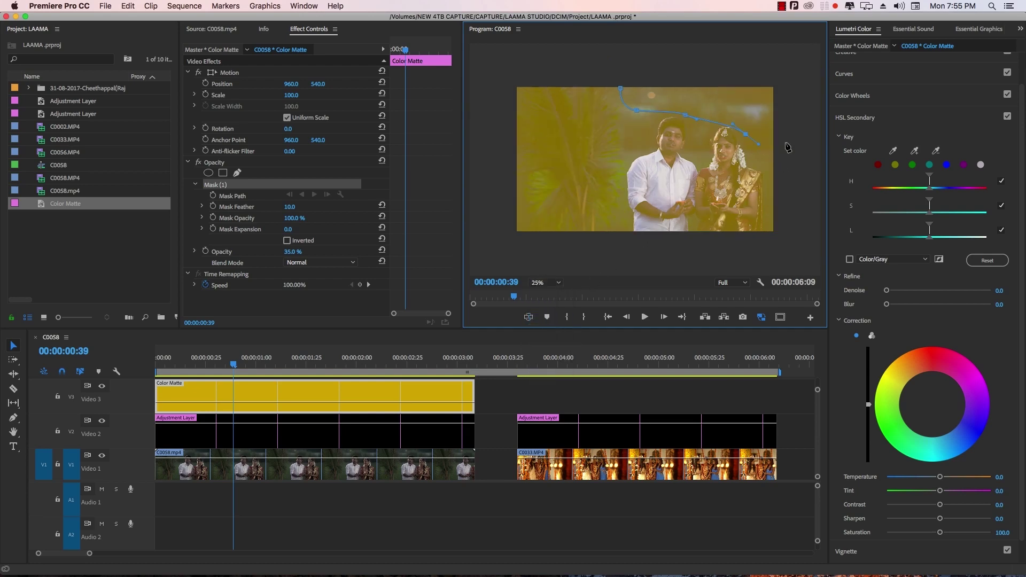
click(789, 131)
click(785, 68)
click(636, 74)
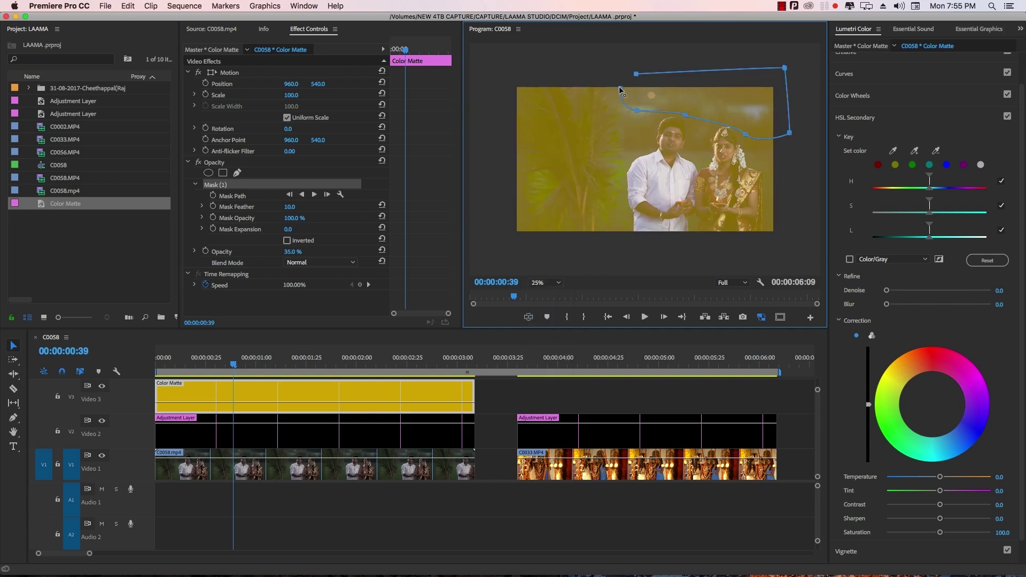
click(622, 89)
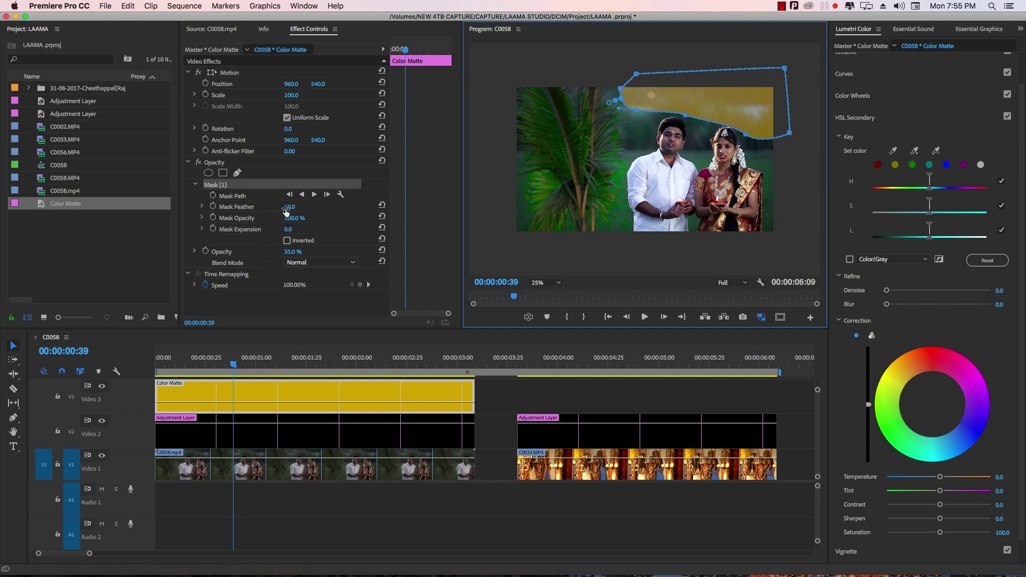
Feather the mask to 516, set Blend Mode to Screen and opacity to 78%
drag(285, 207, 447, 207)
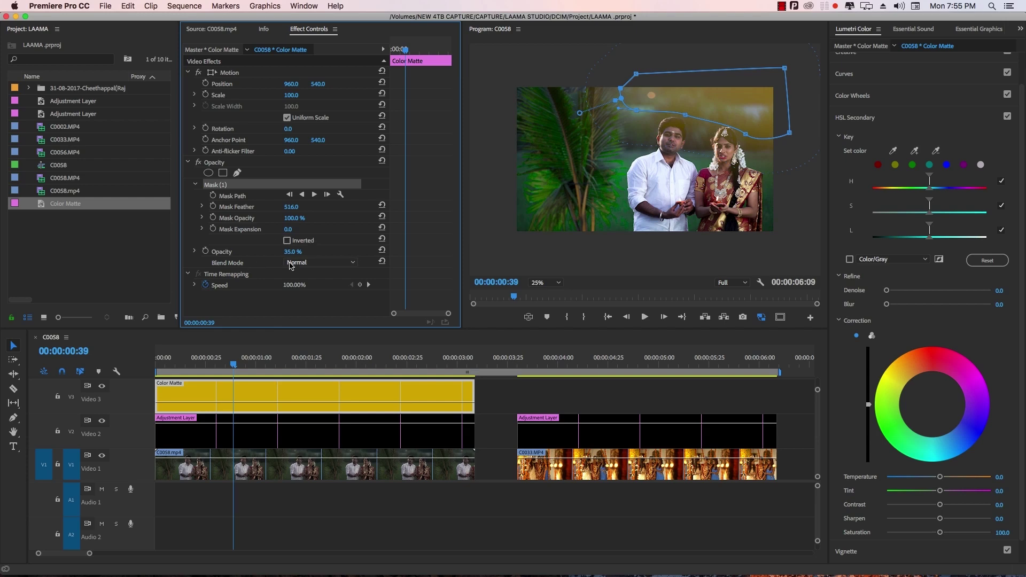
drag(288, 253, 306, 251)
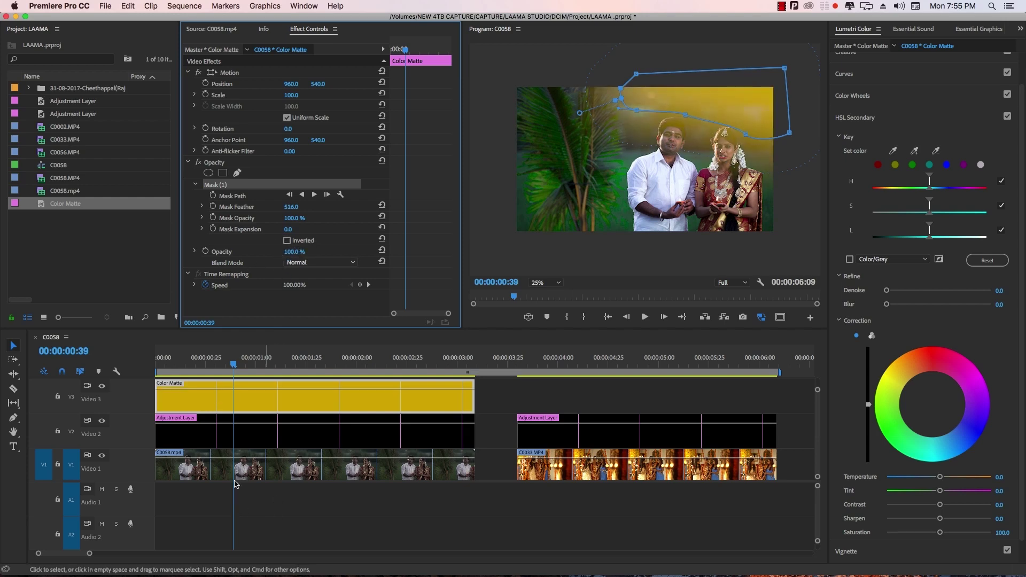
click(327, 262)
click(335, 365)
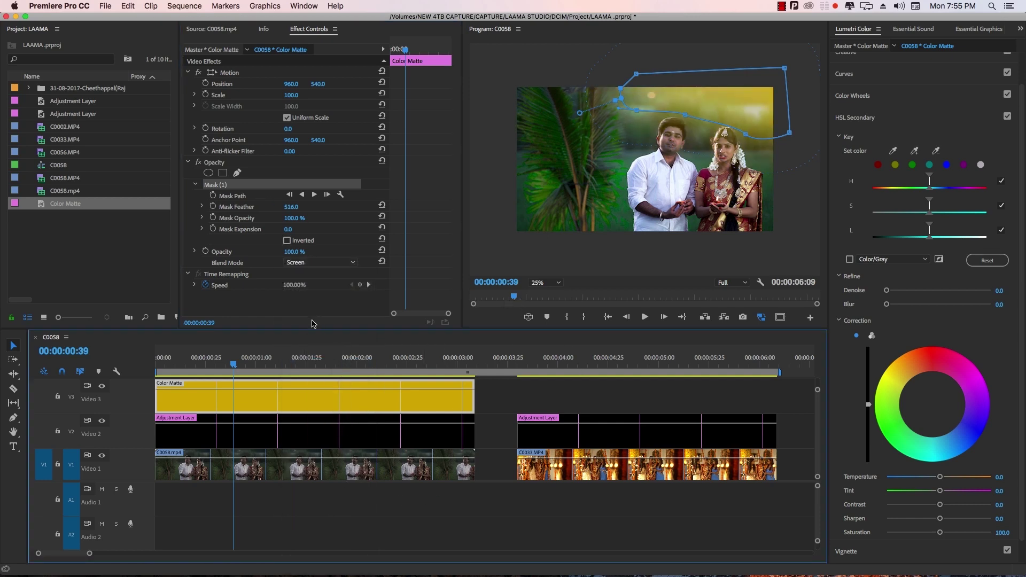
drag(294, 255, 283, 255)
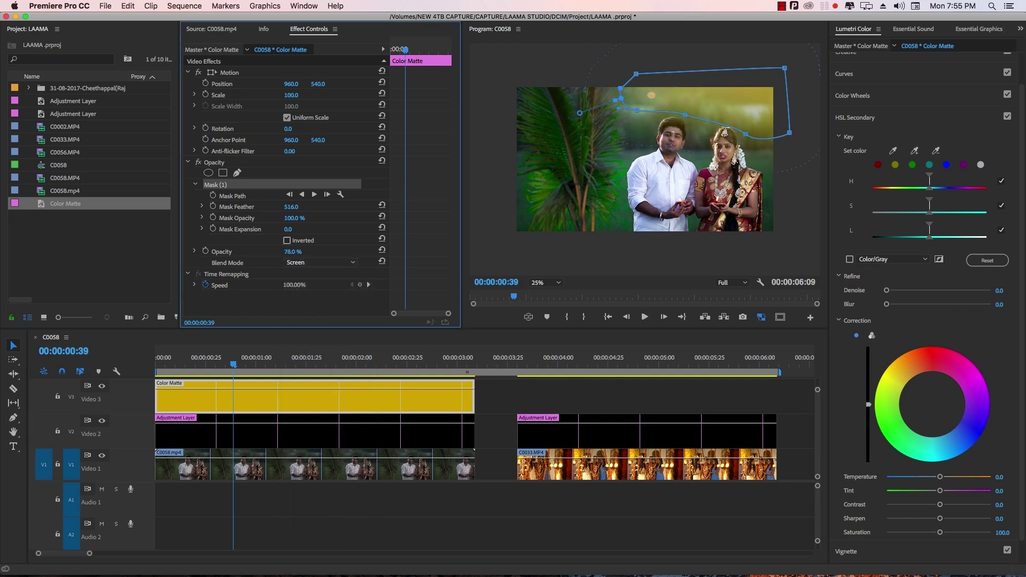
Give the video tracks more room and return the Program monitor to Fit
click(491, 405)
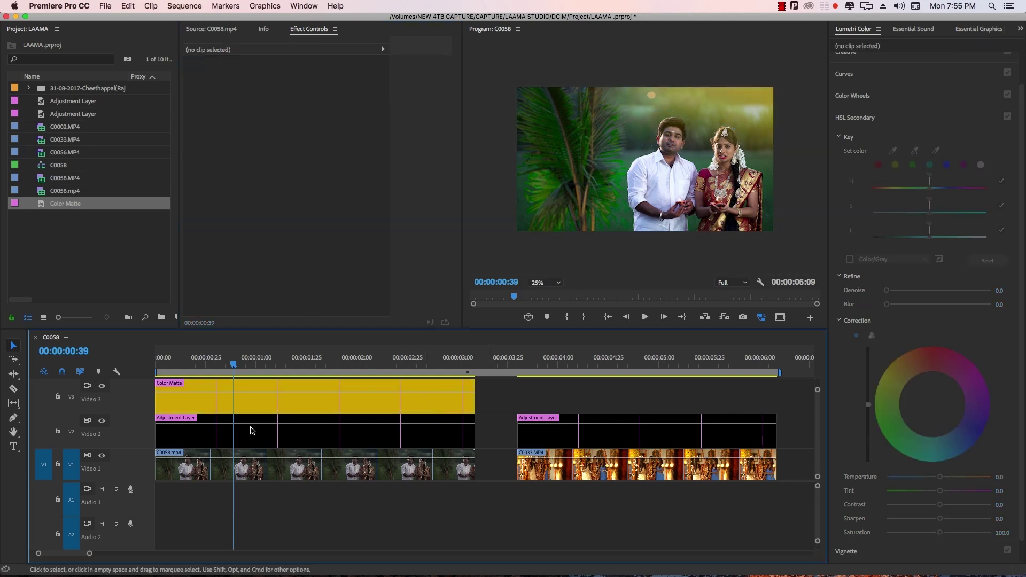
scroll(124, 405, down, 2)
scroll(125, 405, up, 2)
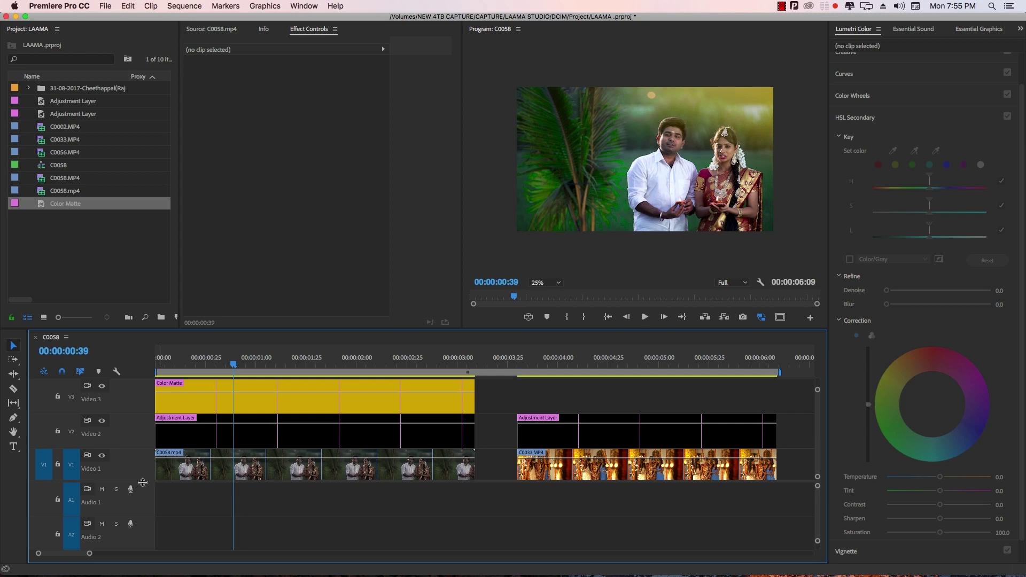
drag(142, 482, 142, 513)
click(208, 364)
click(545, 283)
click(556, 294)
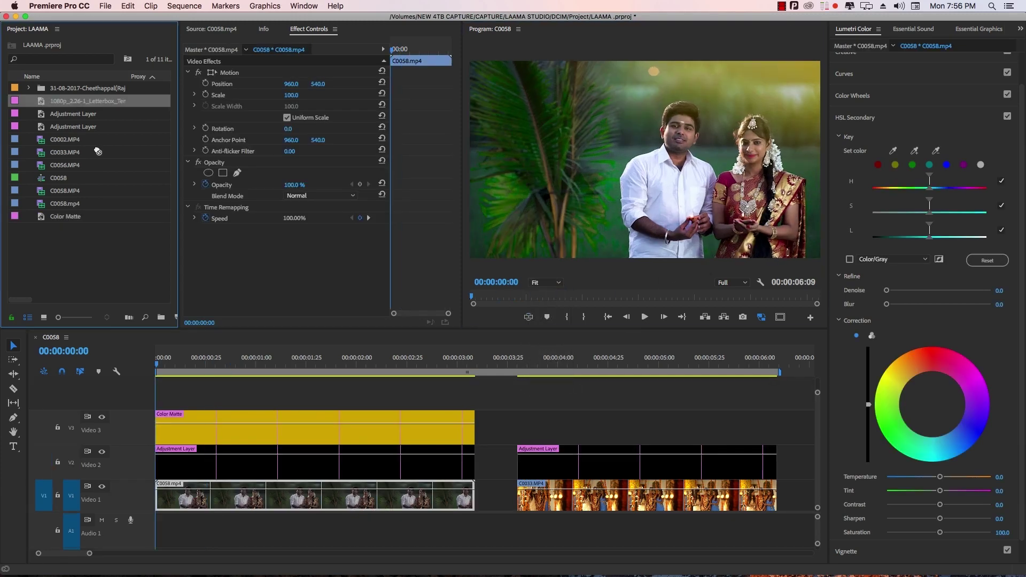
Place 1080p_2.26-1_Letterbox_Template.png on a new V4 track, trimmed to end with the yellow matte
drag(98, 151, 161, 405)
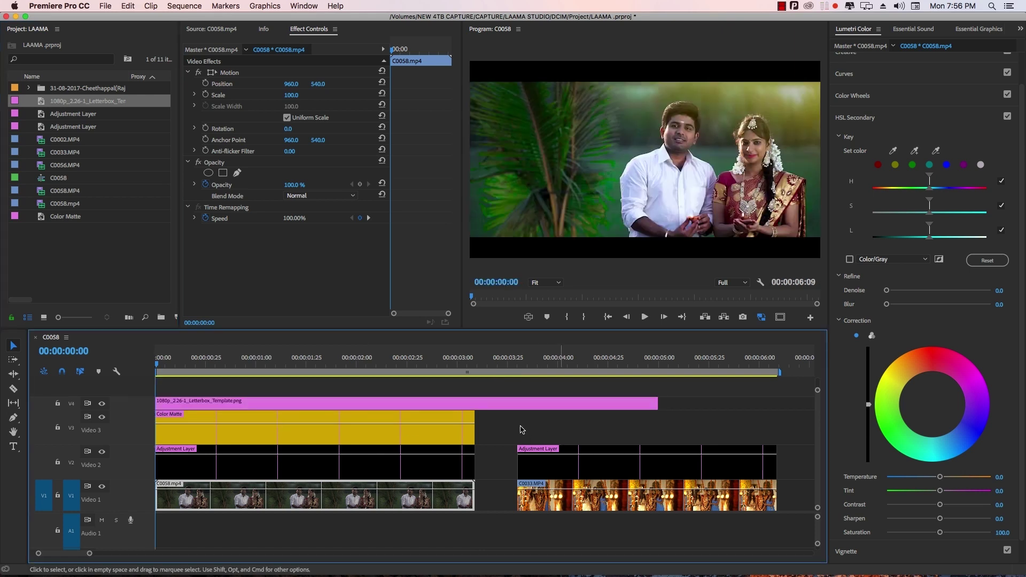
click(474, 404)
click(483, 403)
key(Delete)
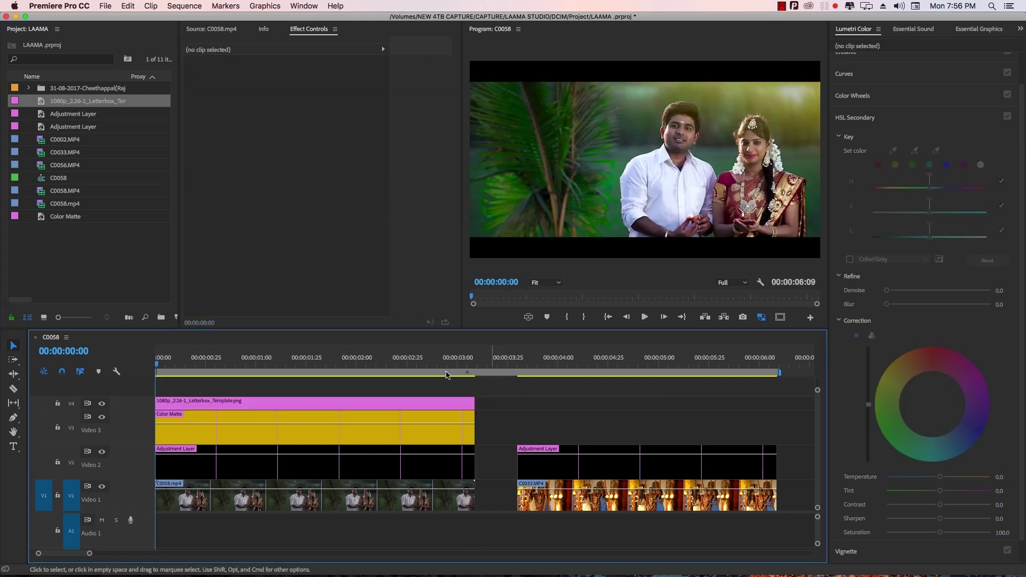
key(d)
click(211, 29)
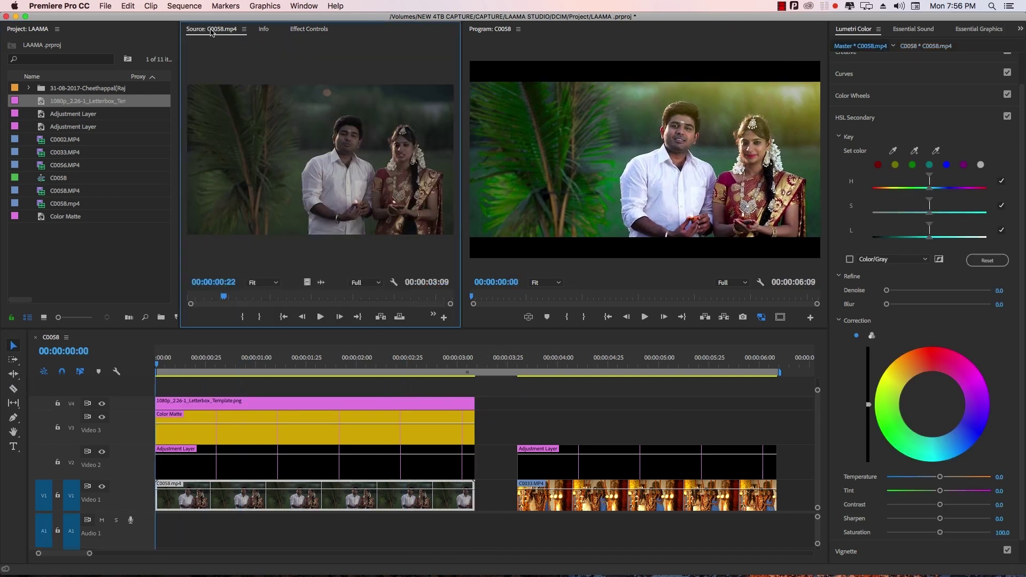
click(189, 365)
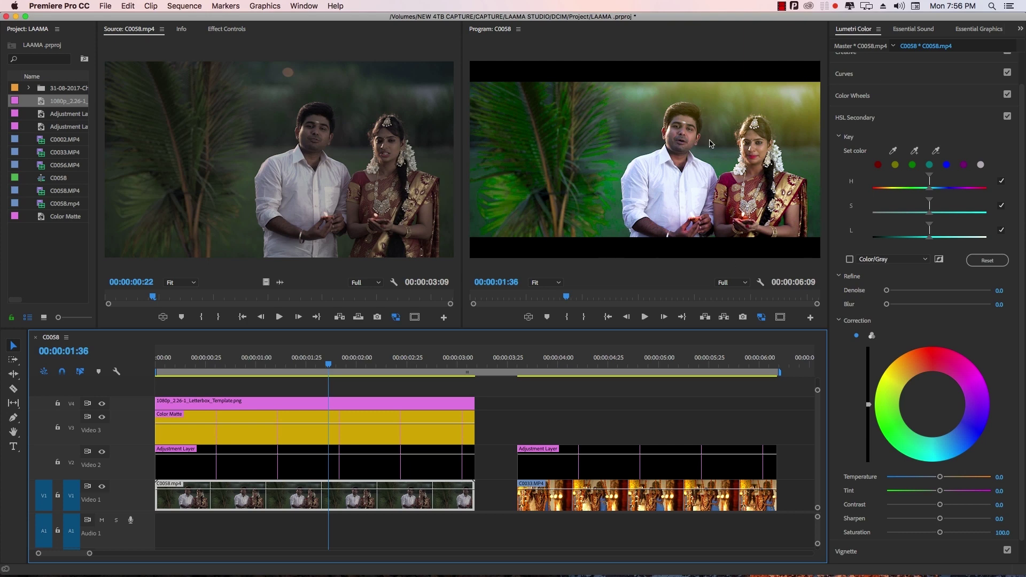
click(319, 462)
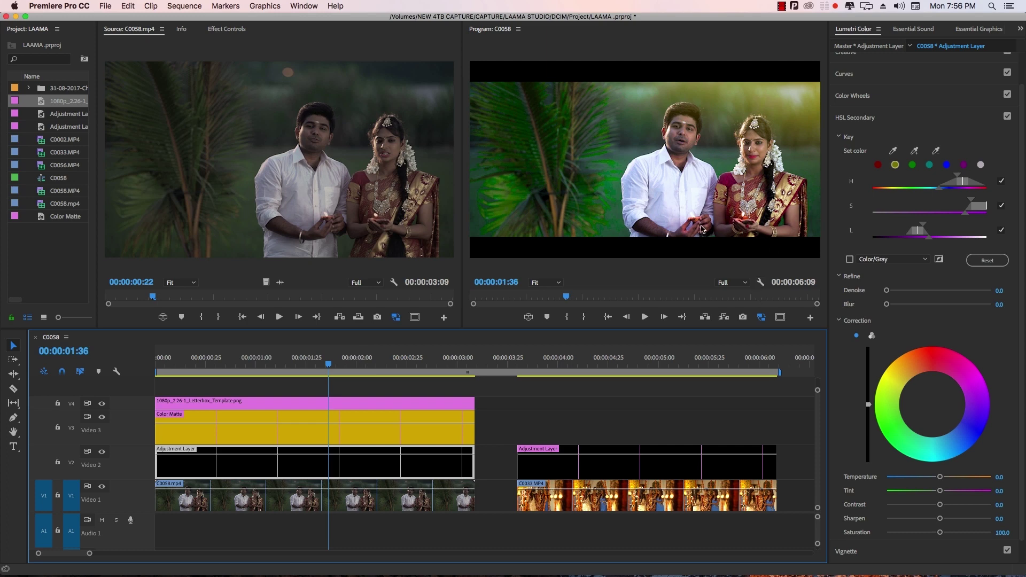